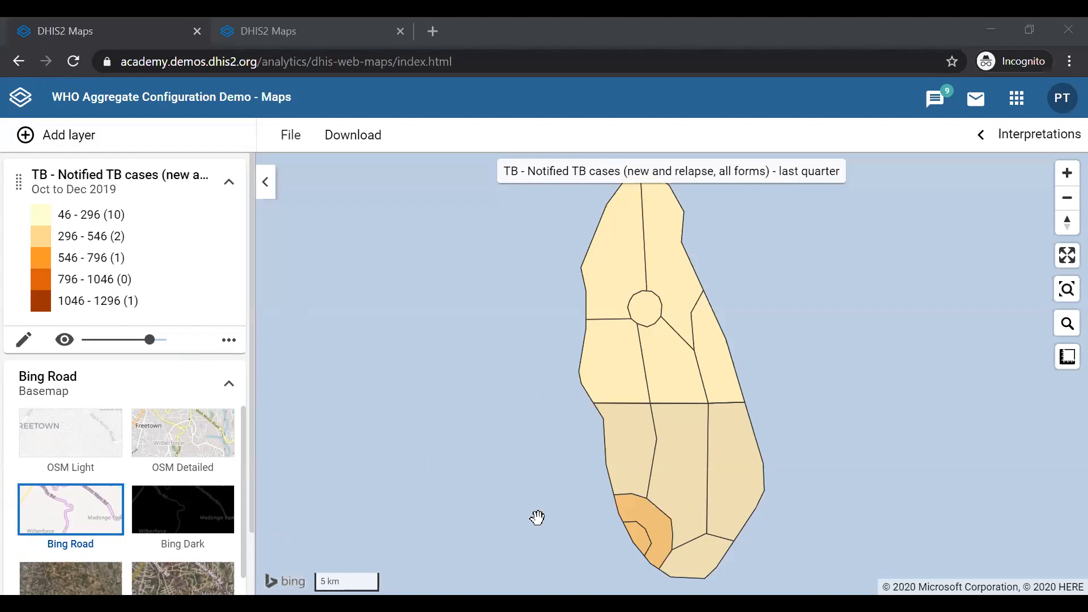
- Review the layer types that can be added to the map, from Thematic to Nighttime lights, without adding one
{"action": "scroll", "coordinate": [114, 453], "scroll_direction": "down", "scroll_amount": 2}
{"action": "scroll", "coordinate": [114, 454], "scroll_direction": "up", "scroll_amount": 2}
{"action": "left_click", "coordinate": [68, 141]}
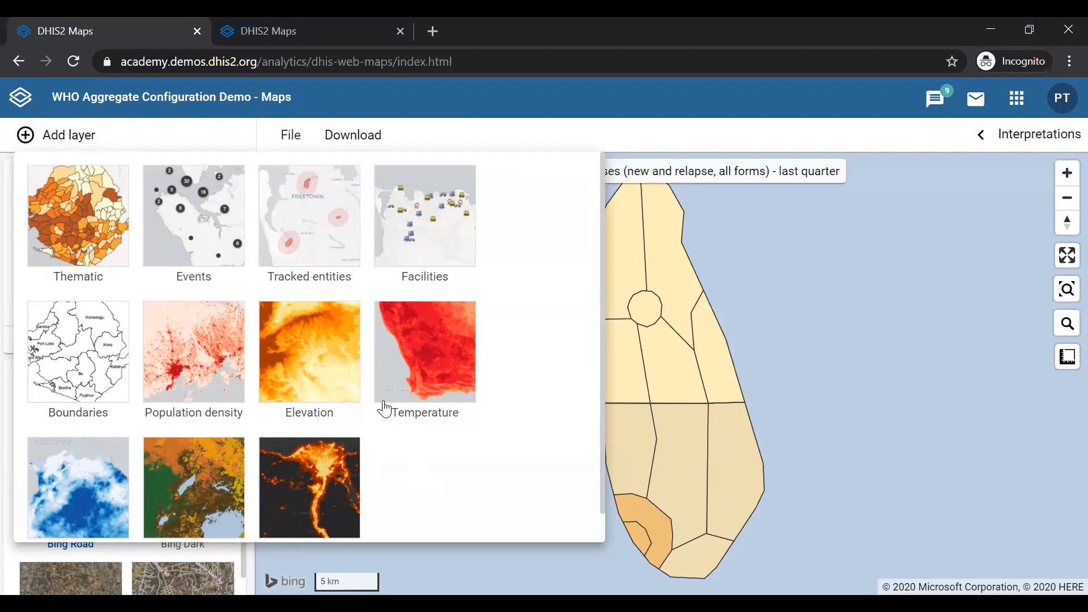
{"action": "scroll", "coordinate": [384, 408], "scroll_direction": "down", "scroll_amount": 1}
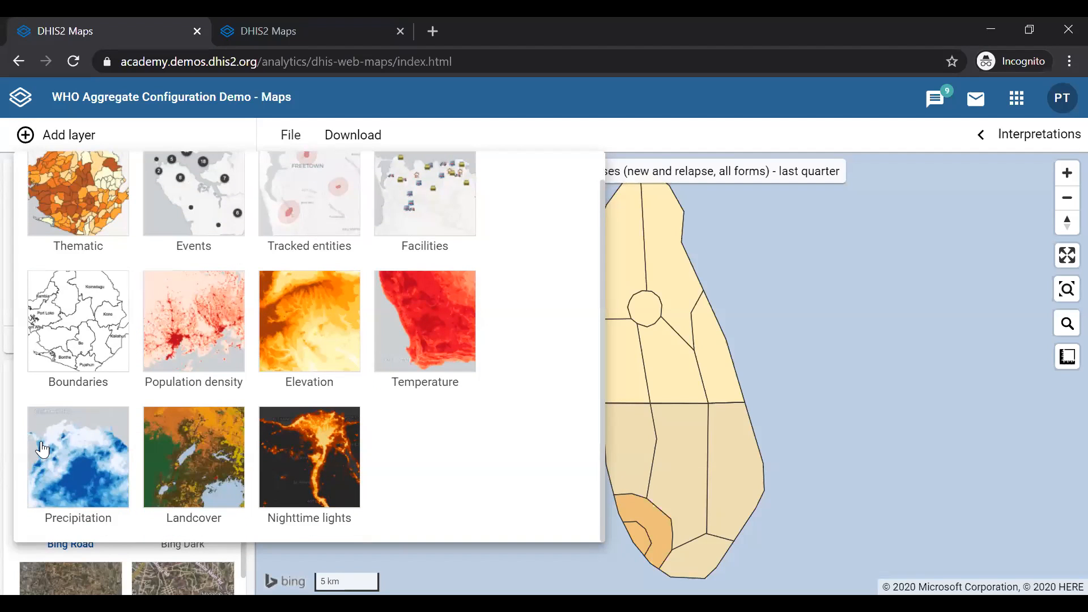
{"action": "scroll", "coordinate": [374, 432], "scroll_direction": "up", "scroll_amount": 1}
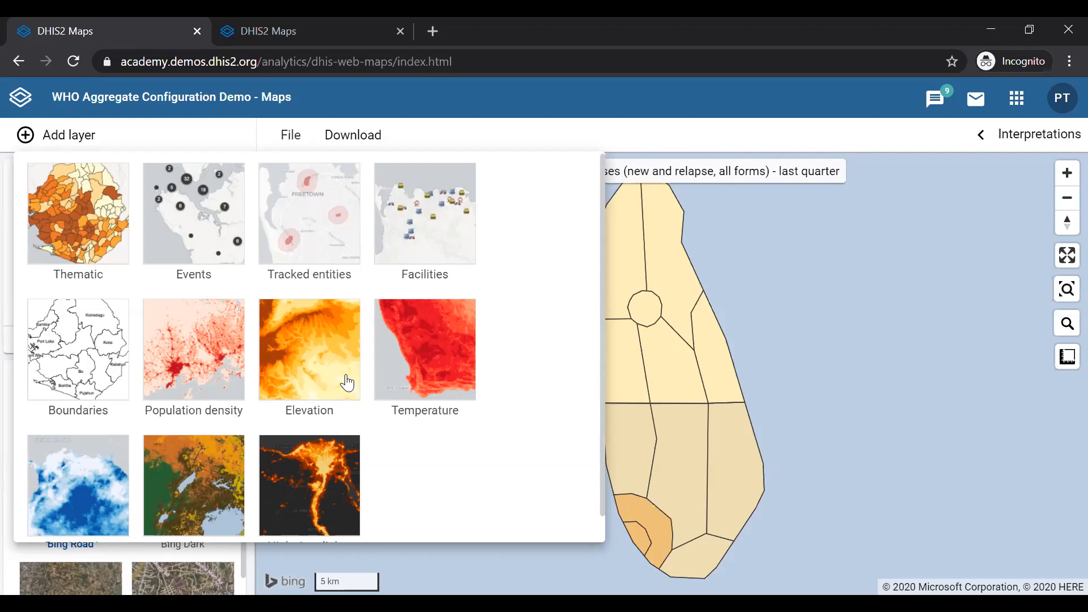
{"action": "scroll", "coordinate": [346, 382], "scroll_direction": "down", "scroll_amount": 1}
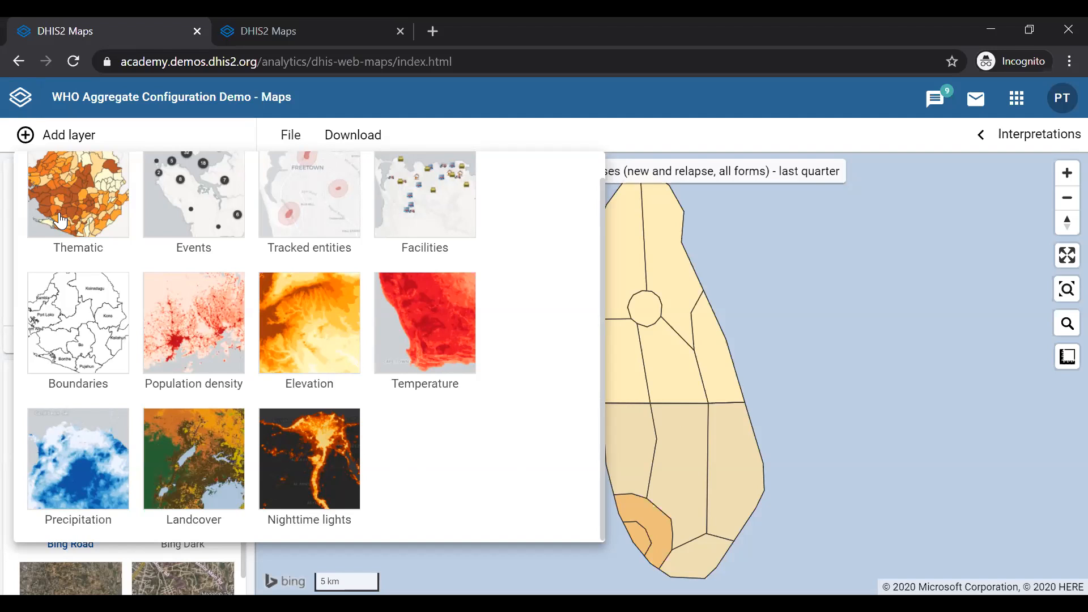
{"action": "left_click", "coordinate": [862, 276]}
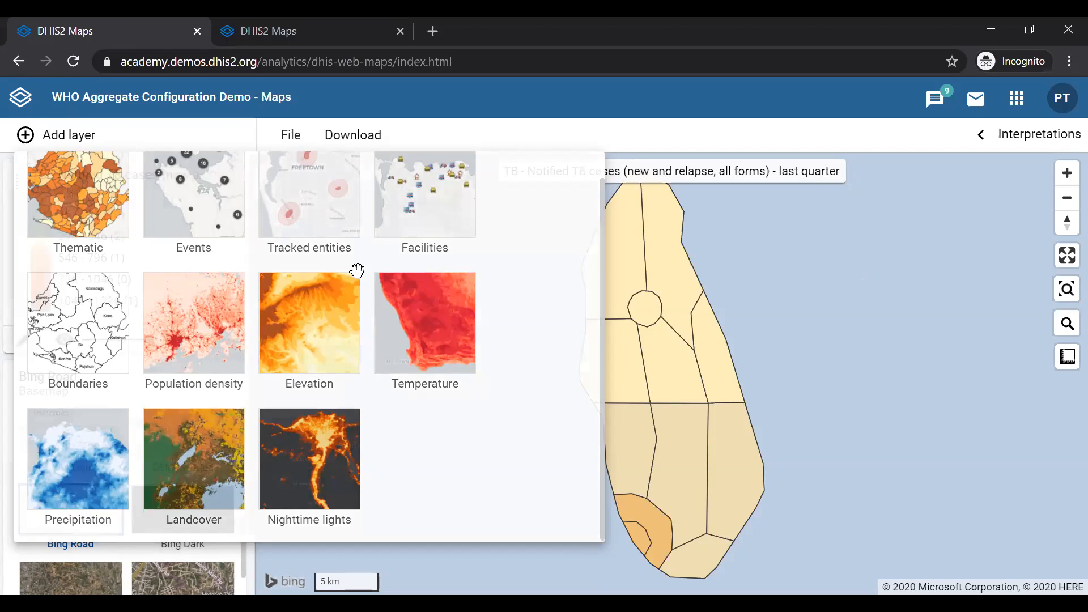
- Preview the map on the OSM Light, OSM Detailed, Bing Road, Bing Dark and Bing Aerial basemaps in turn
{"action": "scroll", "coordinate": [156, 452], "scroll_direction": "down", "scroll_amount": 1}
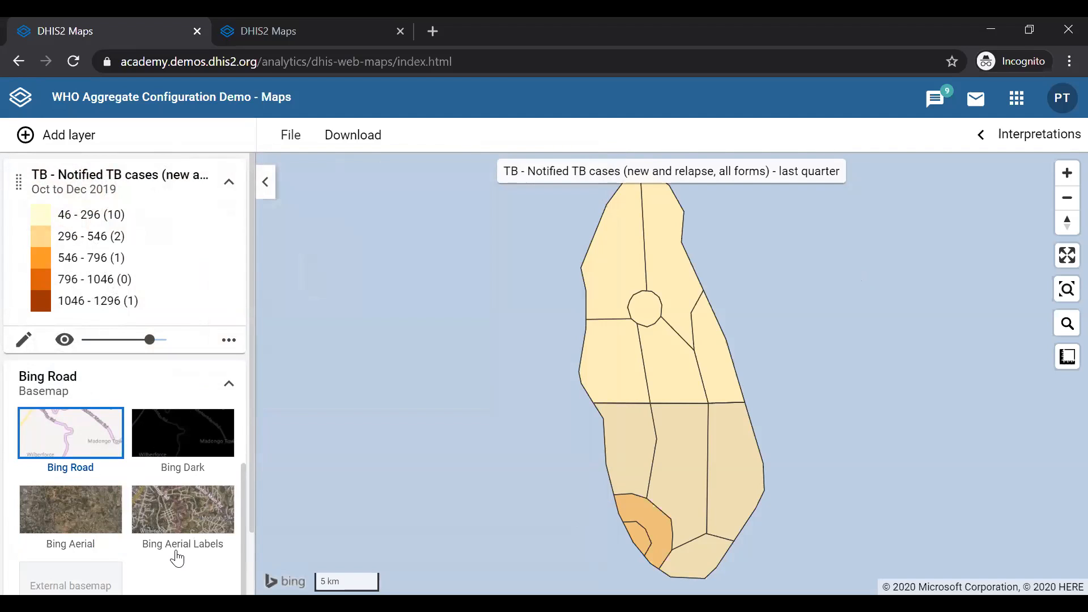
{"action": "scroll", "coordinate": [177, 560], "scroll_direction": "down", "scroll_amount": 2}
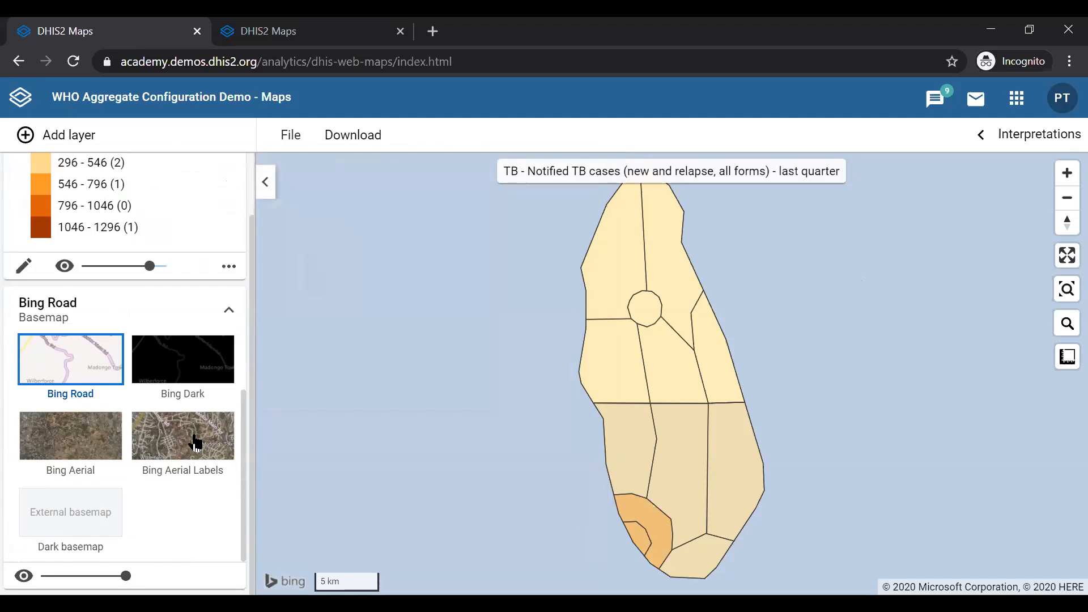
{"action": "scroll", "coordinate": [192, 448], "scroll_direction": "up", "scroll_amount": 2}
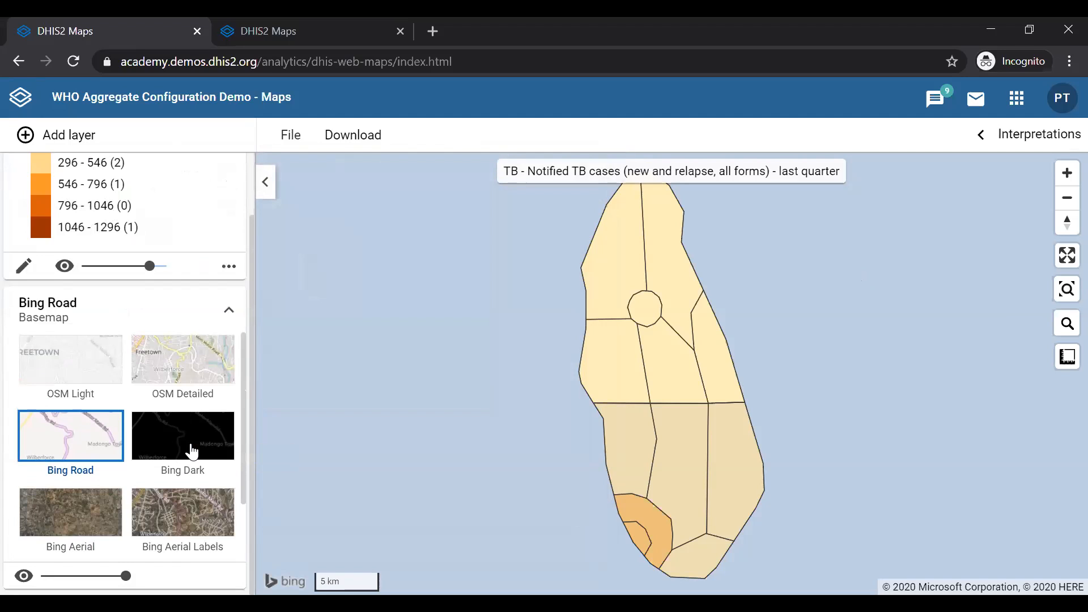
{"action": "left_click", "coordinate": [73, 362]}
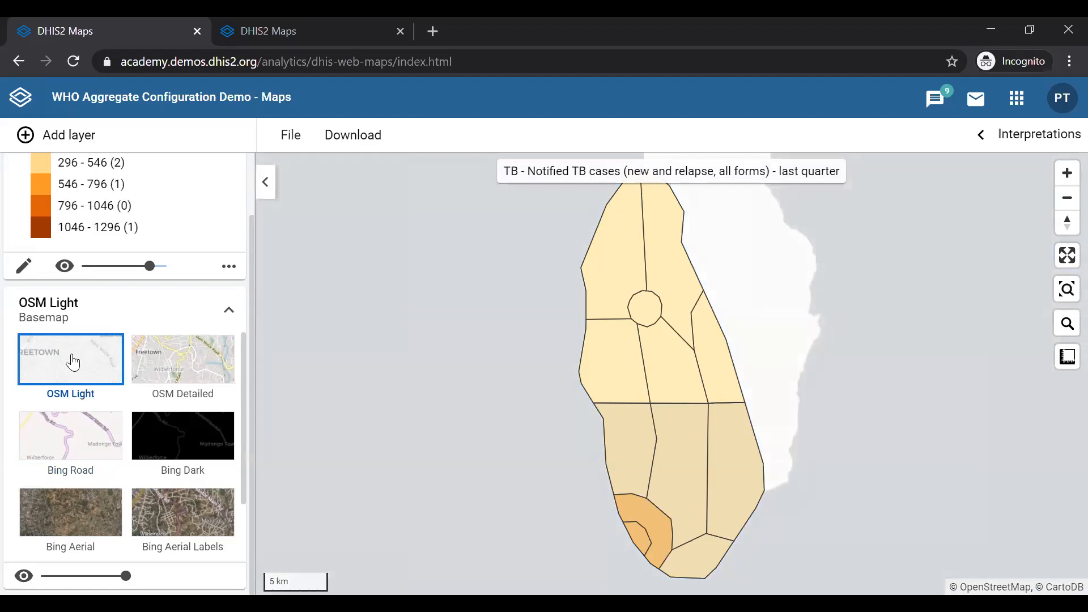
{"action": "left_click", "coordinate": [194, 377]}
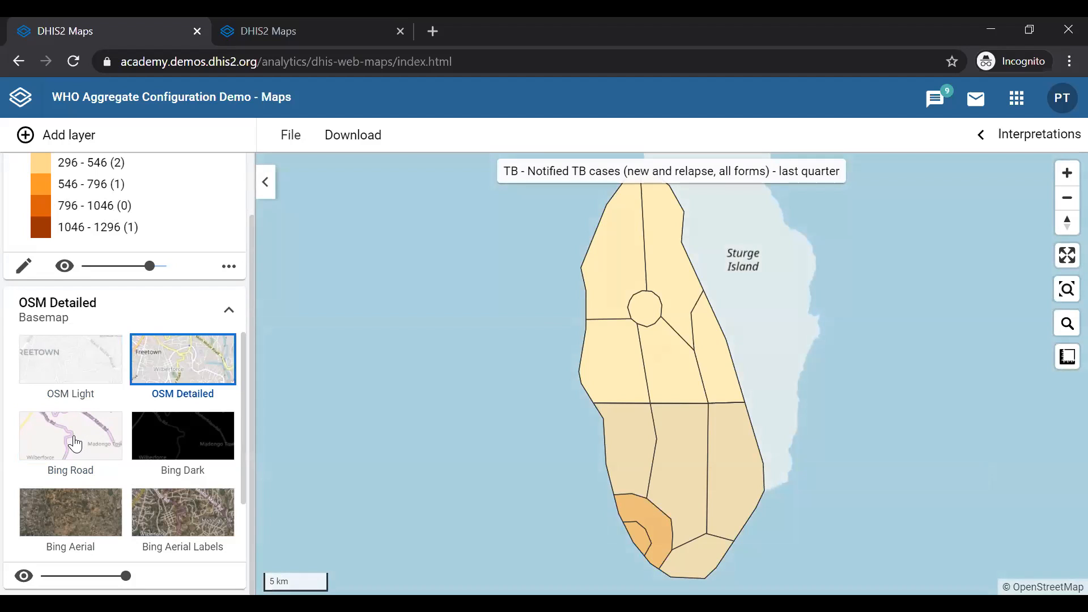
{"action": "left_click", "coordinate": [75, 444]}
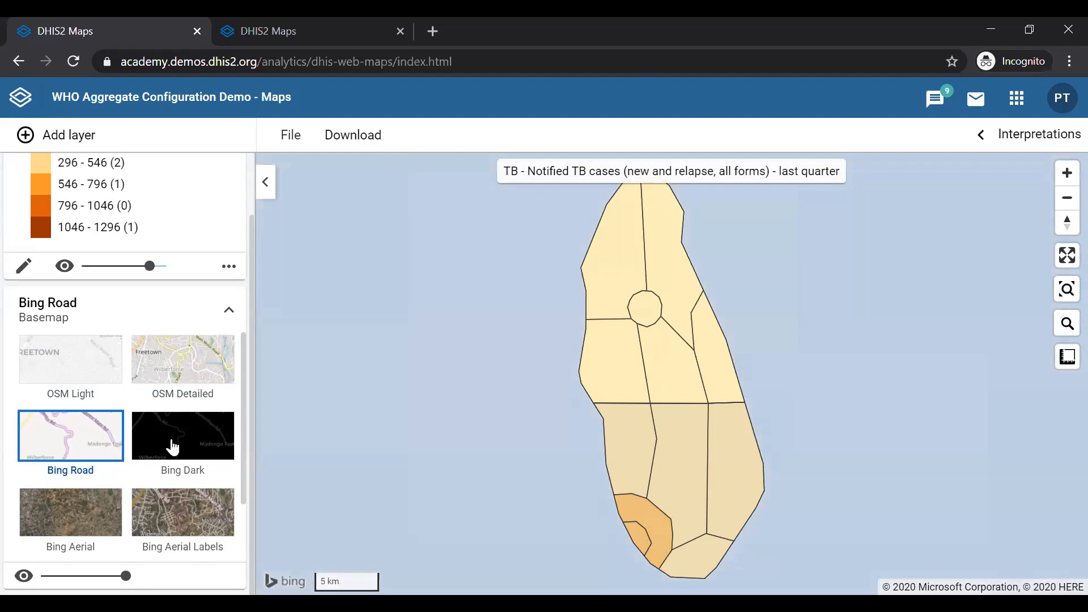
{"action": "left_click", "coordinate": [173, 448]}
{"action": "left_click", "coordinate": [82, 524]}
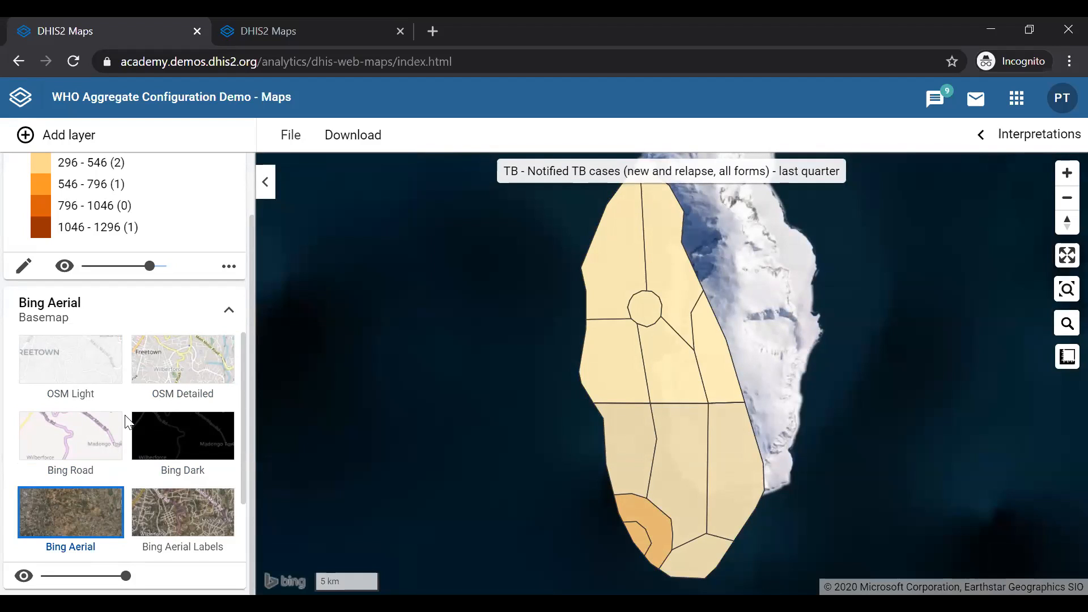
- Compare the Bing Road, OSM Detailed and Bing Aerial basemaps by switching the map to each one
{"action": "scroll", "coordinate": [127, 423], "scroll_direction": "up", "scroll_amount": 1}
{"action": "scroll", "coordinate": [127, 422], "scroll_direction": "down", "scroll_amount": 1}
{"action": "left_click", "coordinate": [64, 444]}
{"action": "left_click", "coordinate": [183, 370]}
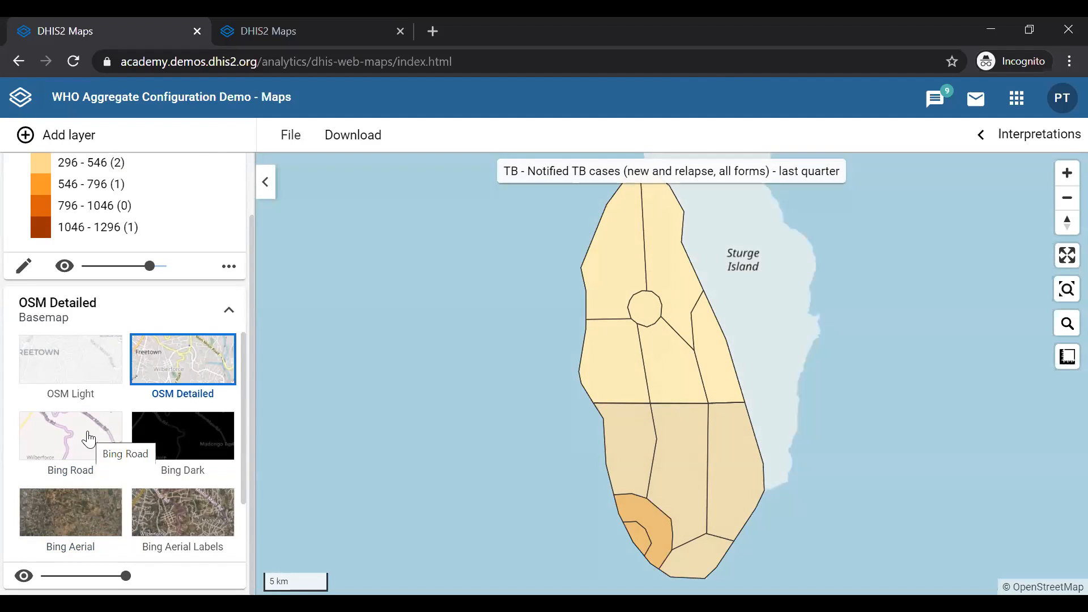
{"action": "scroll", "coordinate": [74, 443], "scroll_direction": "down", "scroll_amount": 2}
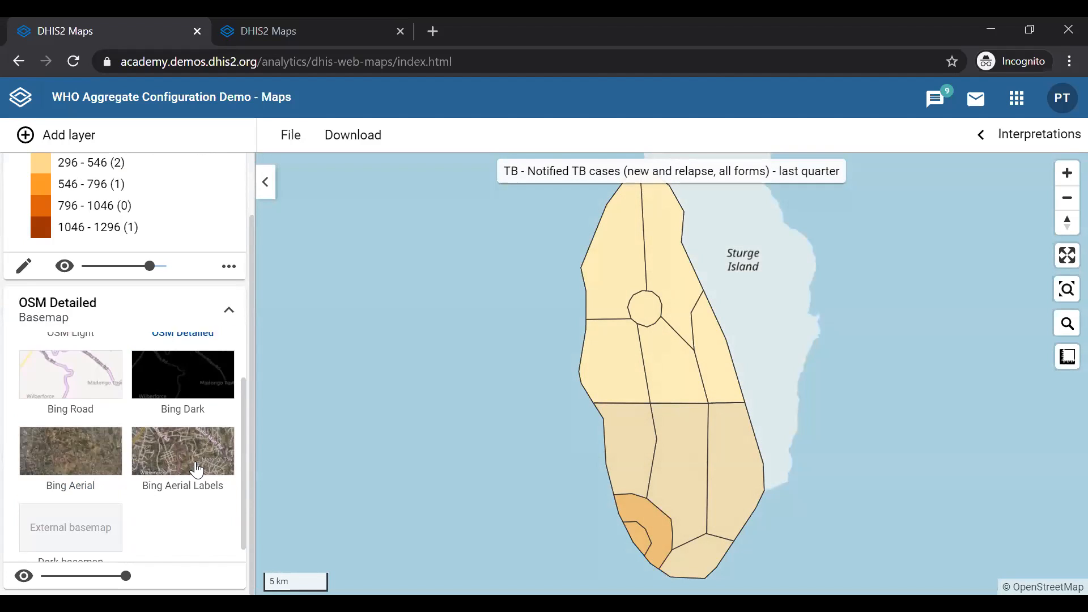
{"action": "left_click", "coordinate": [66, 441]}
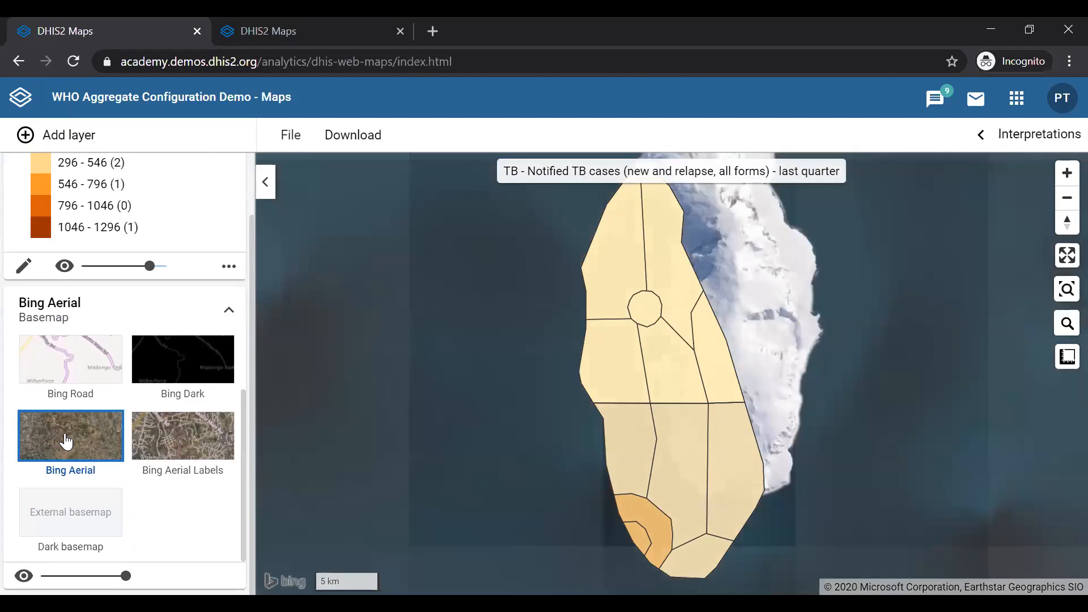
- Switch the basemap to Bing Road and then OSM Light, and inspect the island beneath the district boundaries
{"action": "scroll", "coordinate": [116, 422], "scroll_direction": "up", "scroll_amount": 2}
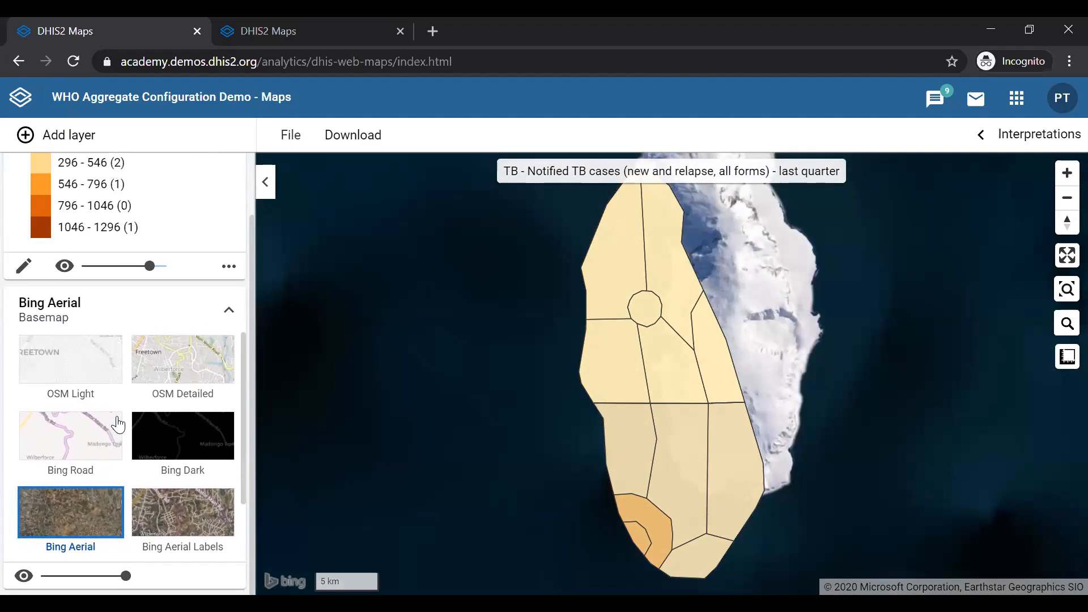
{"action": "left_click", "coordinate": [78, 456]}
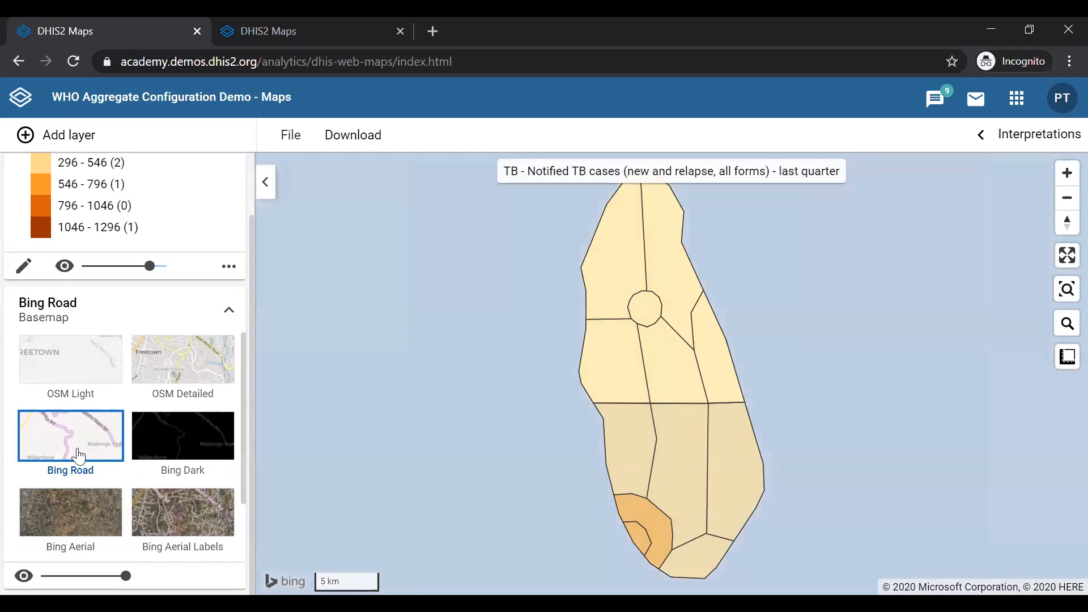
{"action": "left_click", "coordinate": [54, 364]}
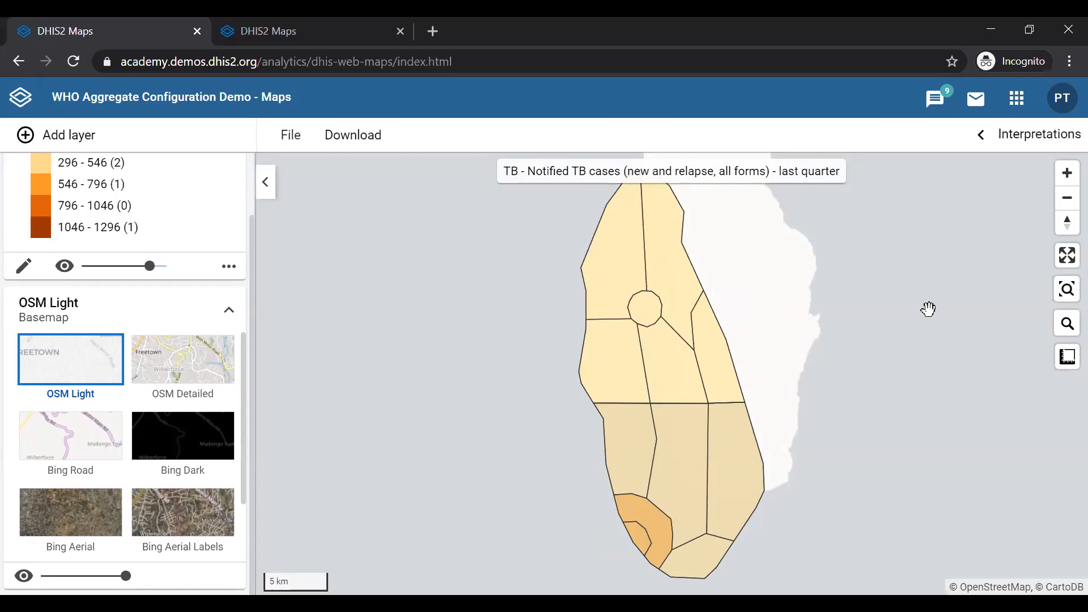
{"action": "scroll", "coordinate": [929, 309], "scroll_direction": "down", "scroll_amount": 1}
{"action": "left_click_drag", "start_coordinate": [929, 309], "coordinate": [914, 418]}
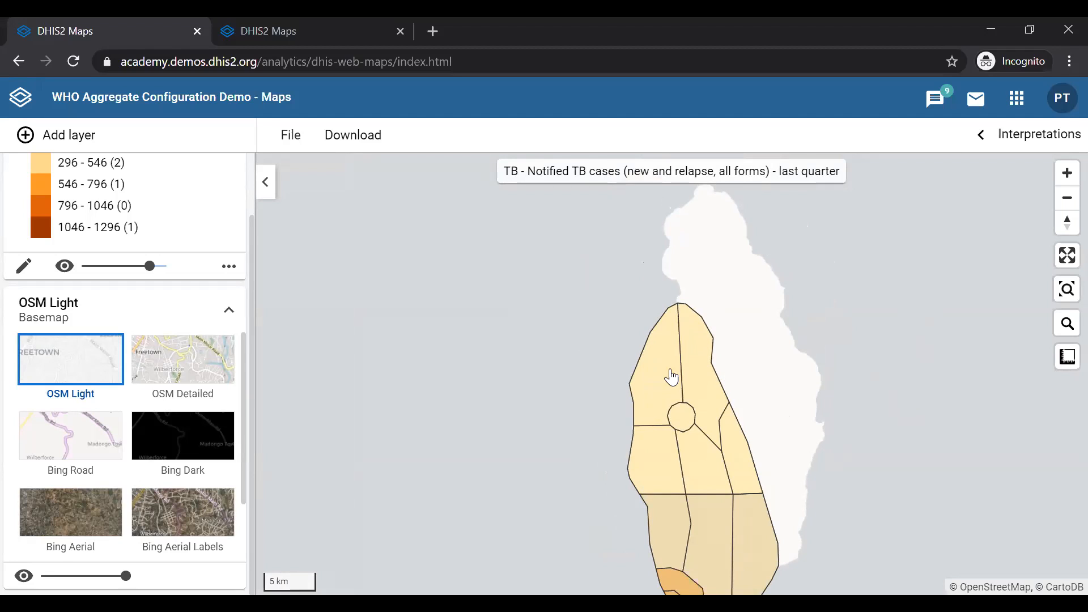
{"action": "left_click_drag", "start_coordinate": [850, 386], "coordinate": [834, 287]}
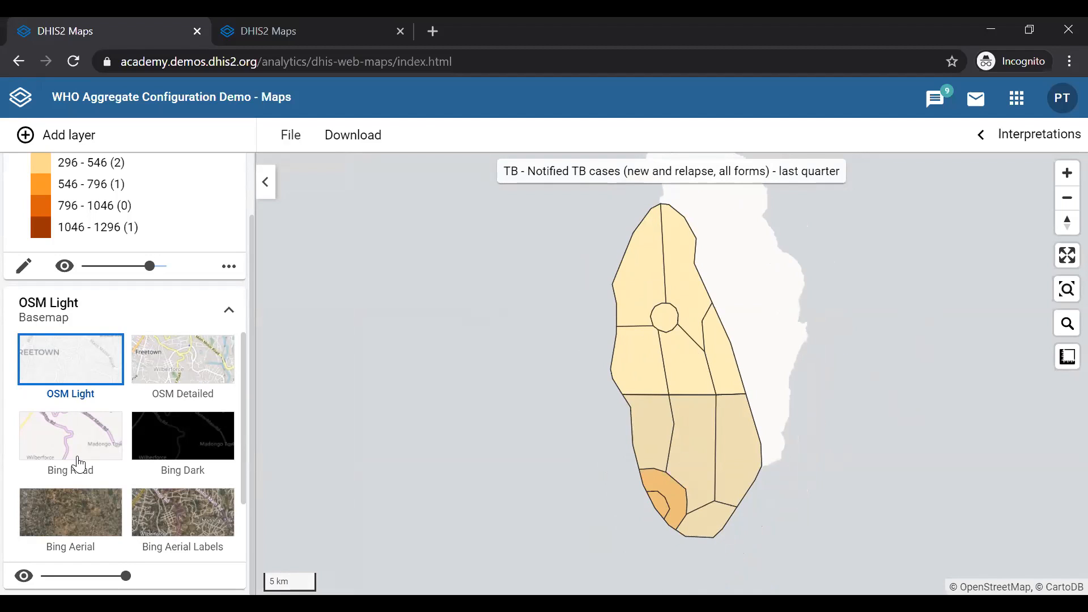
- Set the basemap back to Bing Road and check how the districts display on it
{"action": "left_click", "coordinate": [79, 465]}
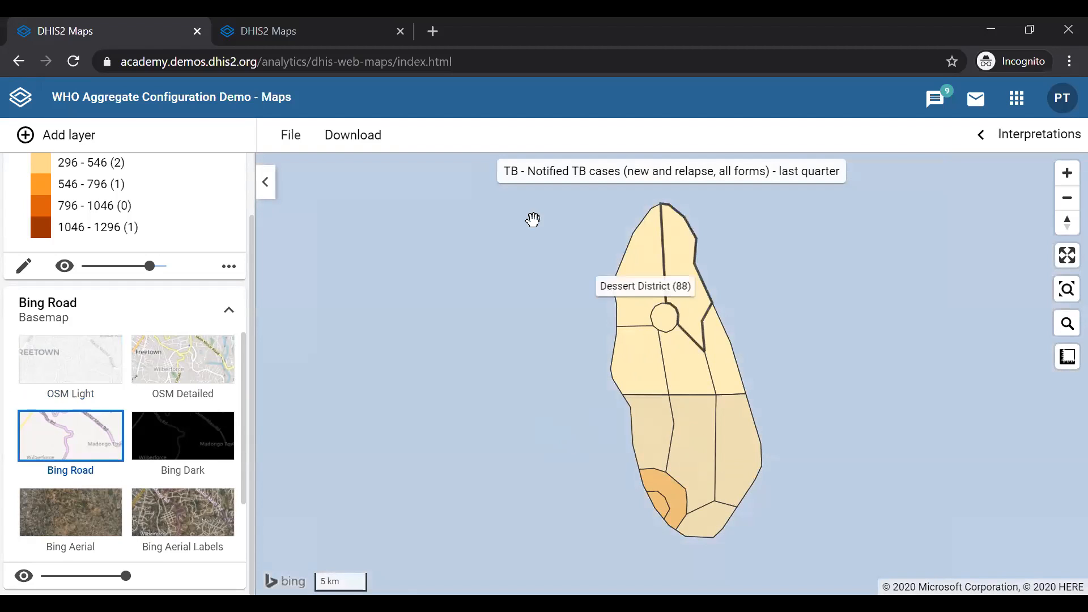
{"action": "scroll", "coordinate": [755, 331], "scroll_direction": "up", "scroll_amount": 1}
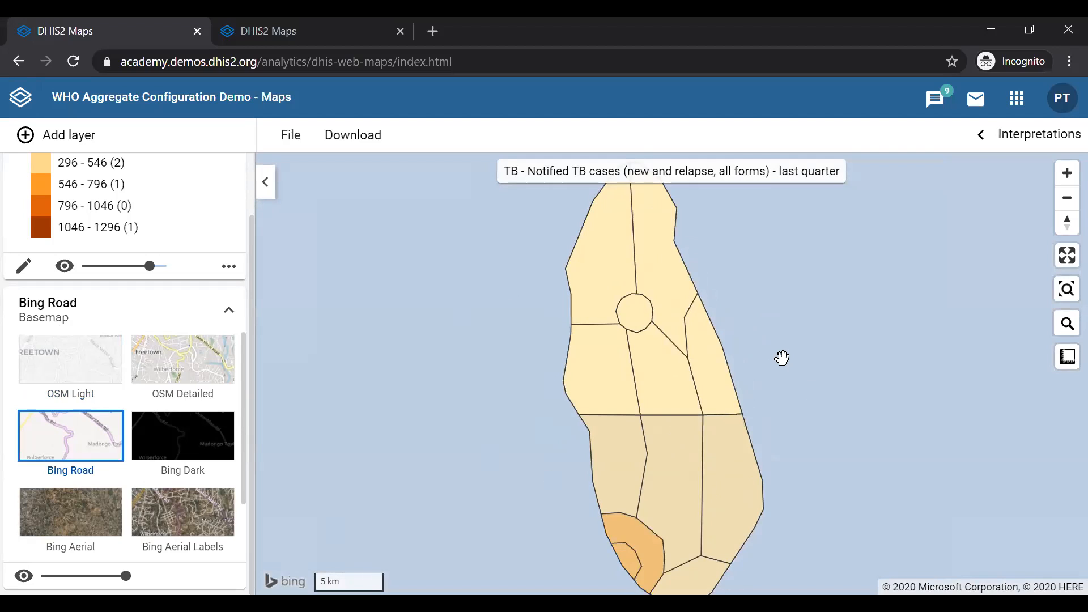
{"action": "scroll", "coordinate": [783, 360], "scroll_direction": "down", "scroll_amount": 1}
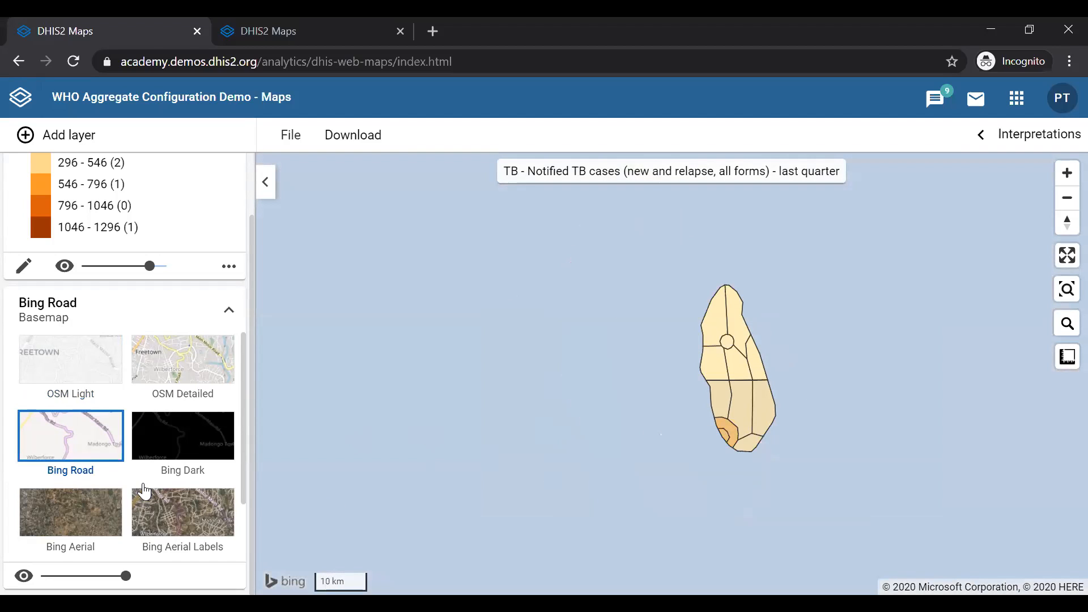
- Apply the external Dark basemap to the TB cases map
{"action": "scroll", "coordinate": [142, 486], "scroll_direction": "down", "scroll_amount": 2}
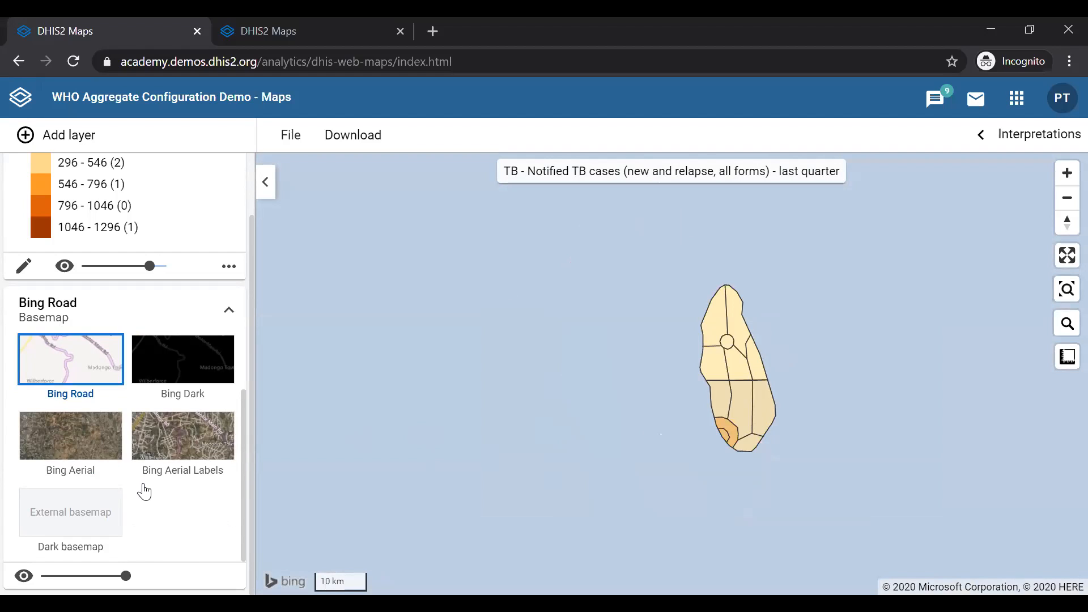
{"action": "scroll", "coordinate": [145, 491], "scroll_direction": "up", "scroll_amount": 2}
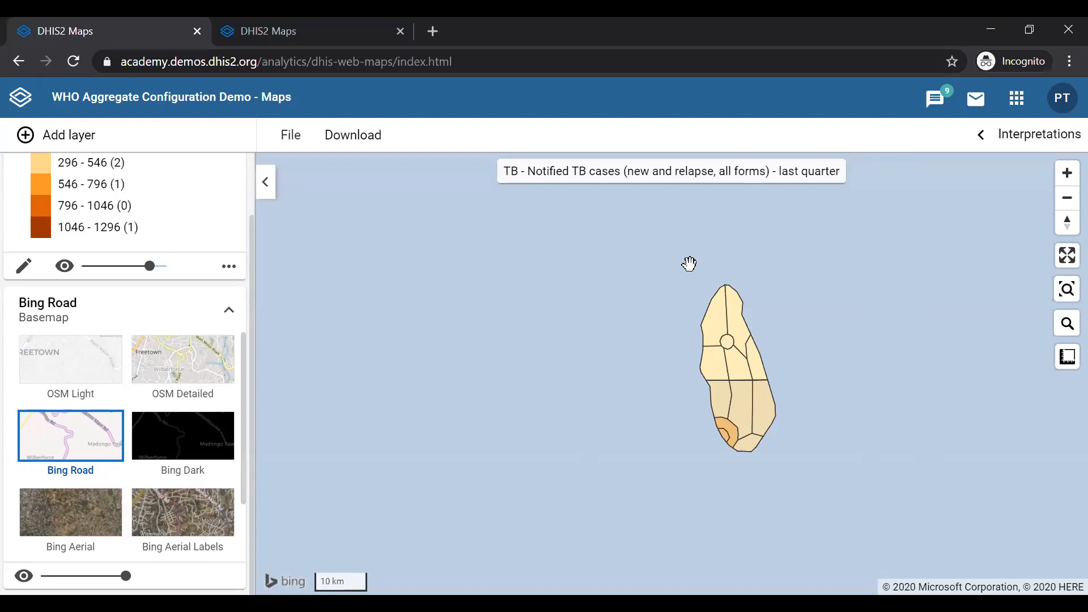
{"action": "scroll", "coordinate": [139, 447], "scroll_direction": "down", "scroll_amount": 2}
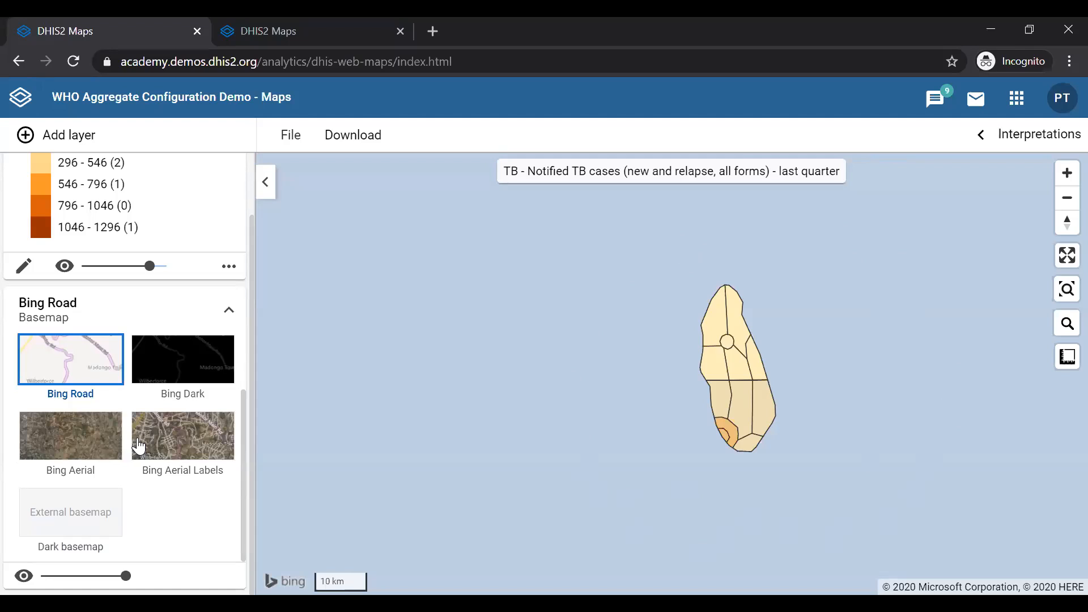
{"action": "left_click", "coordinate": [58, 523]}
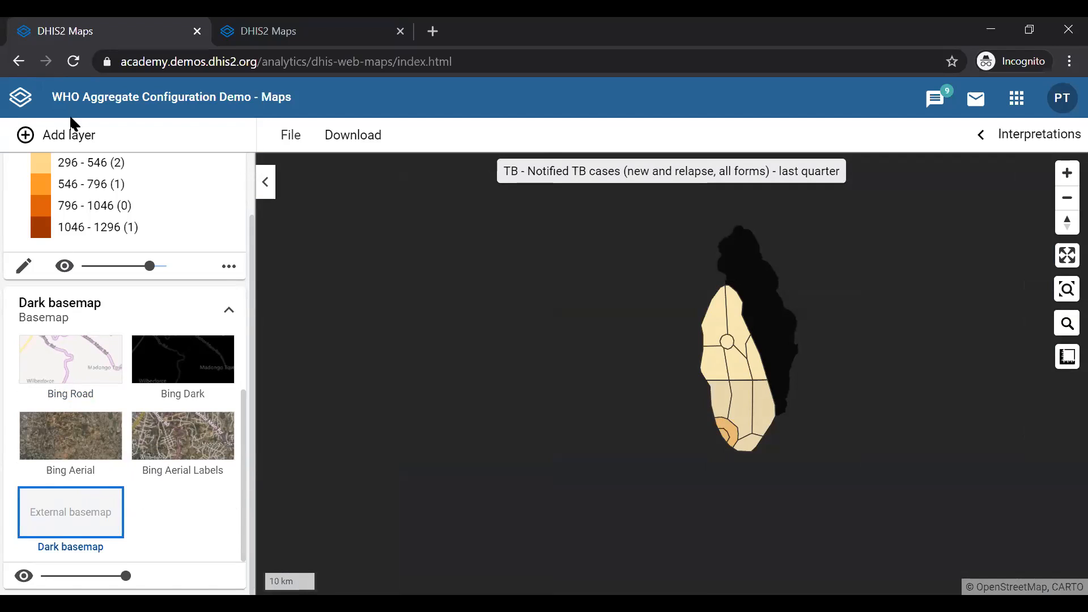
- Open the DHIS2 dashboard in a new browser tab and go from there to the Maintenance app
{"action": "left_click", "coordinate": [23, 102], "text": "ctrl"}
{"action": "key", "text": "ctrl+Tab"}
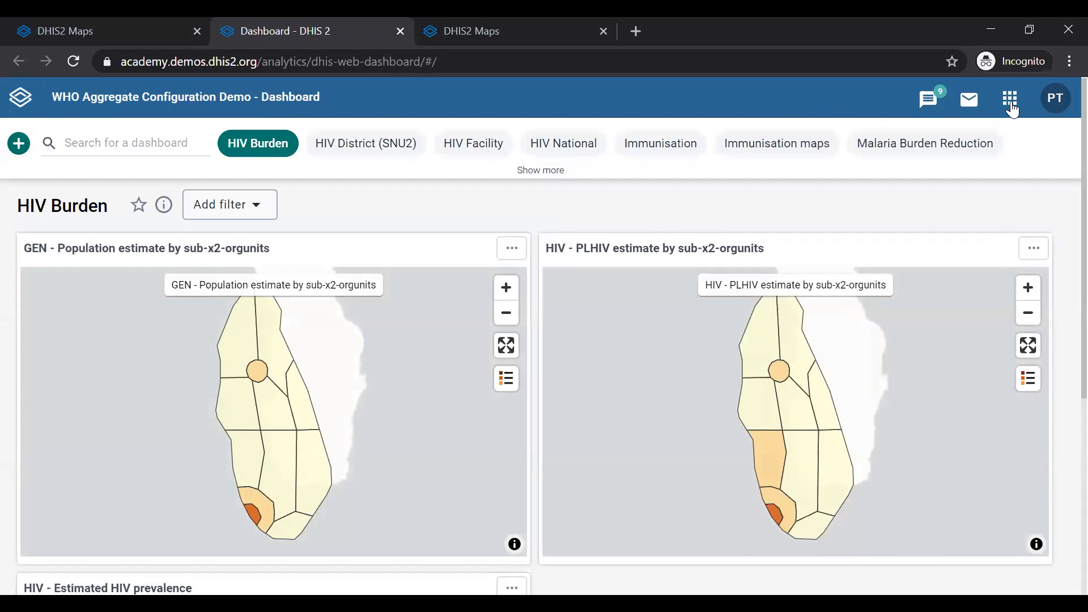
{"action": "left_click", "coordinate": [1012, 105]}
{"action": "type", "text": "maint"}
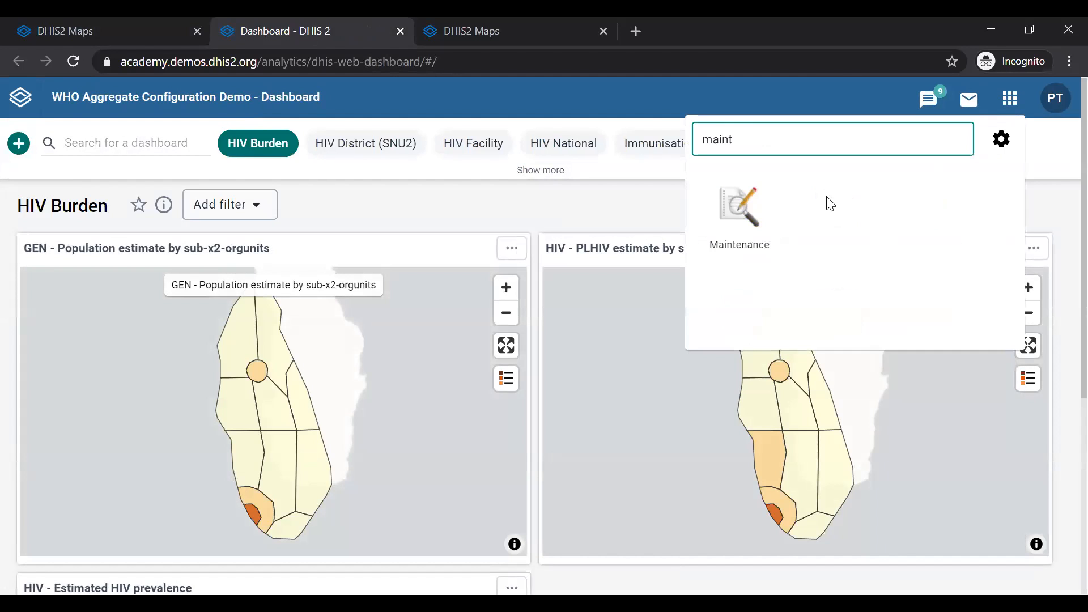
{"action": "left_click", "coordinate": [748, 224]}
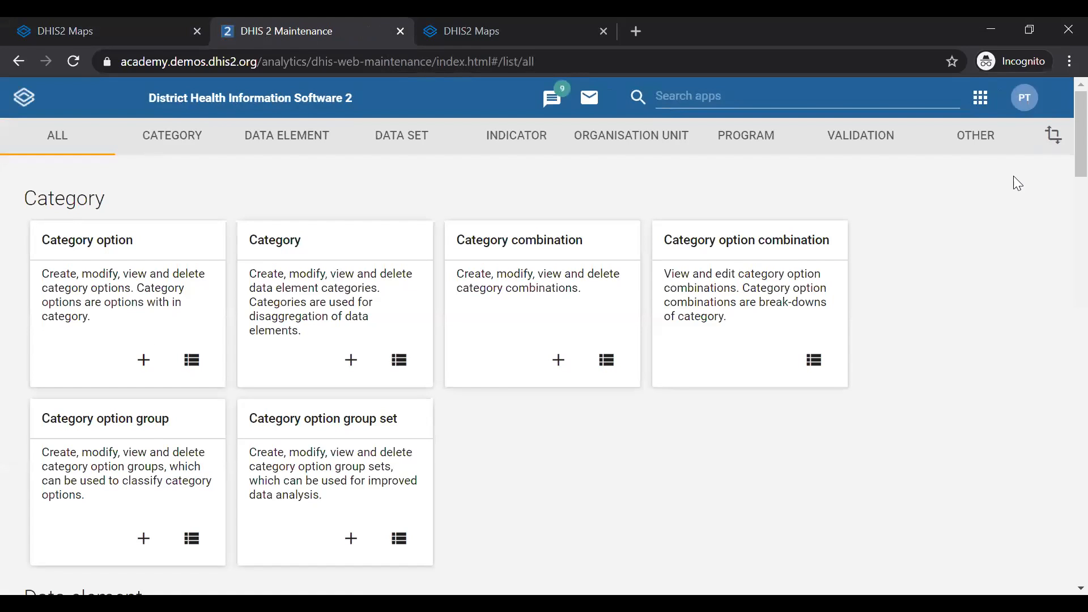
- Open the Dark basemap entry among the external map layers under Other and review its settings
{"action": "left_click", "coordinate": [992, 142]}
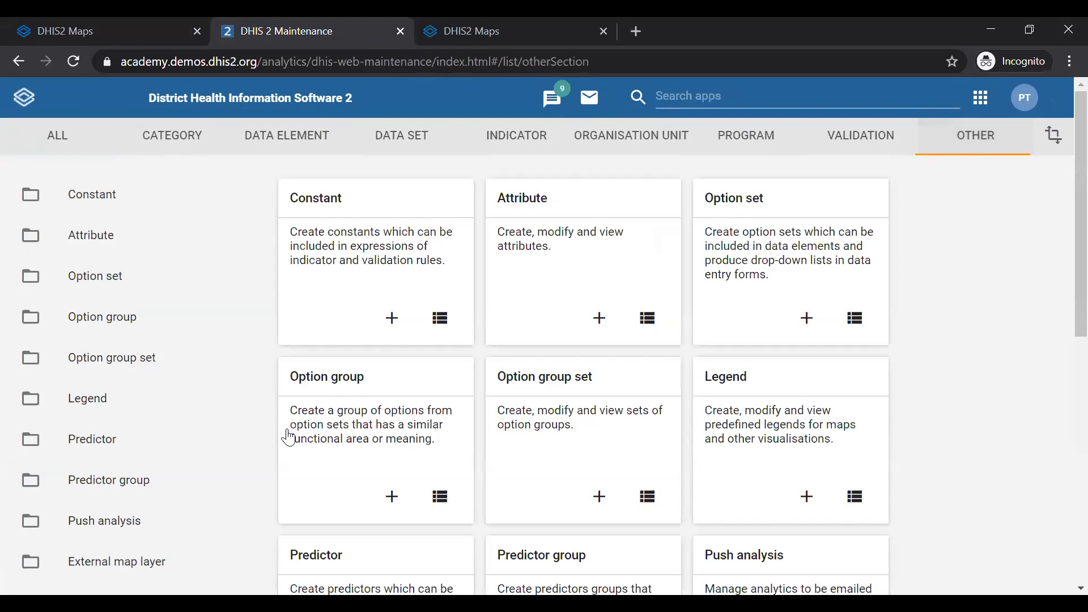
{"action": "scroll", "coordinate": [163, 461], "scroll_direction": "down", "scroll_amount": 3}
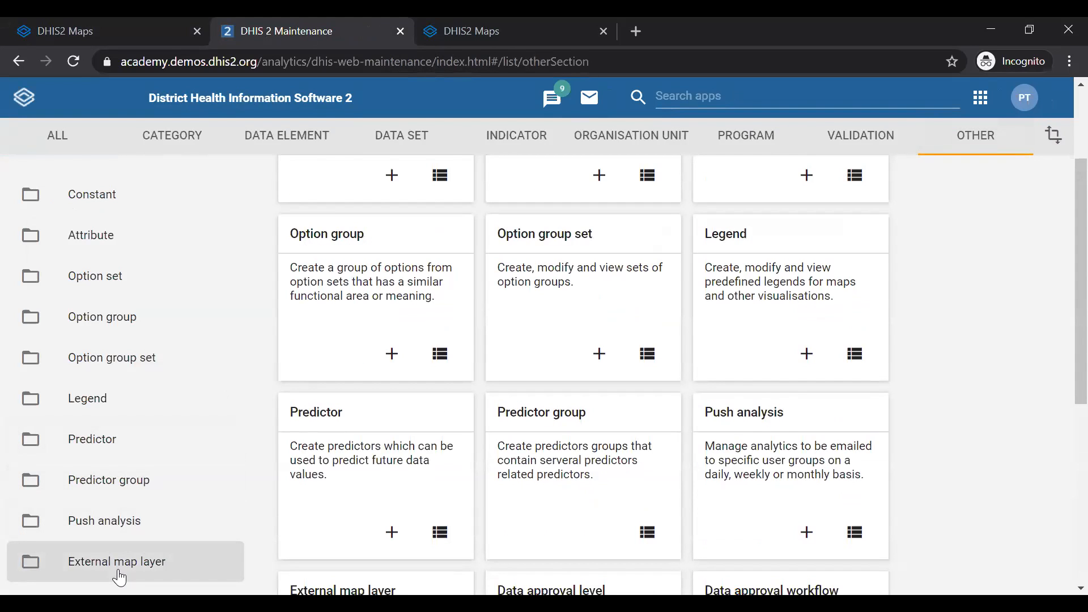
{"action": "left_click", "coordinate": [119, 576]}
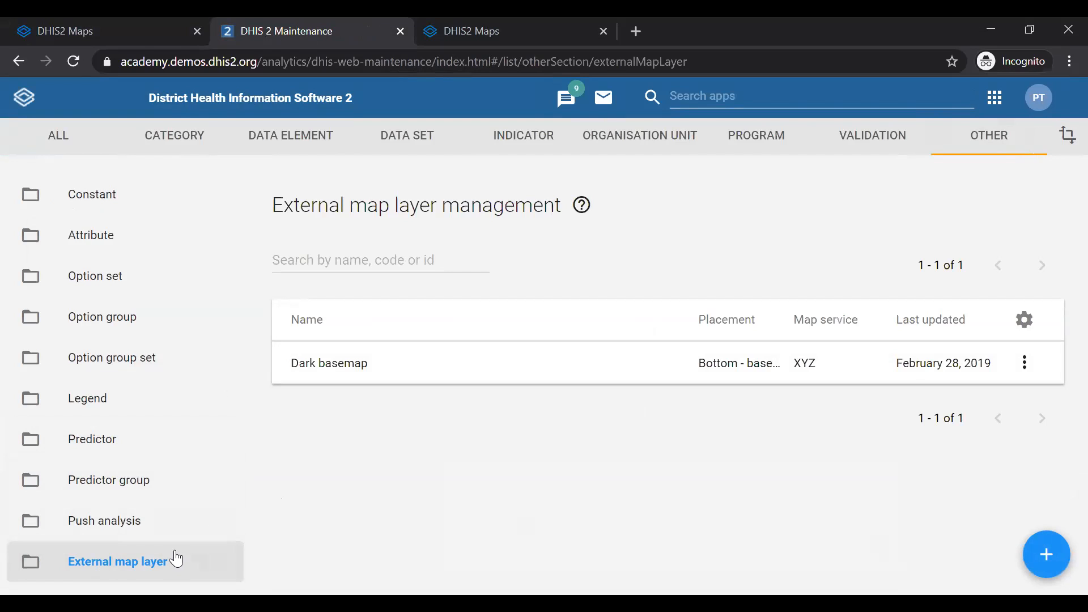
{"action": "left_click", "coordinate": [336, 367]}
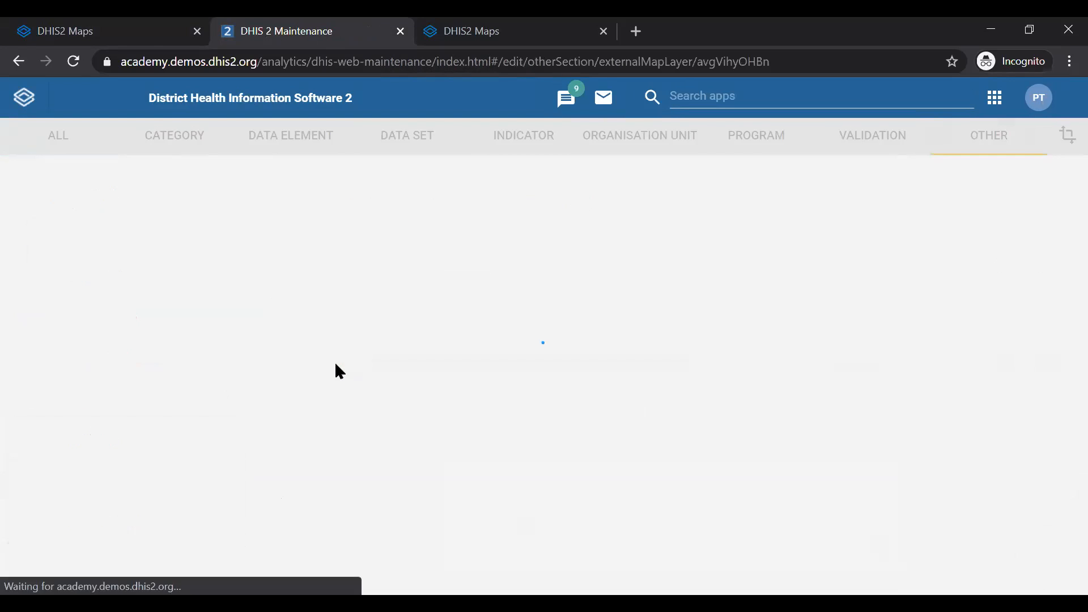
{"action": "scroll", "coordinate": [337, 366], "scroll_direction": "down", "scroll_amount": 1}
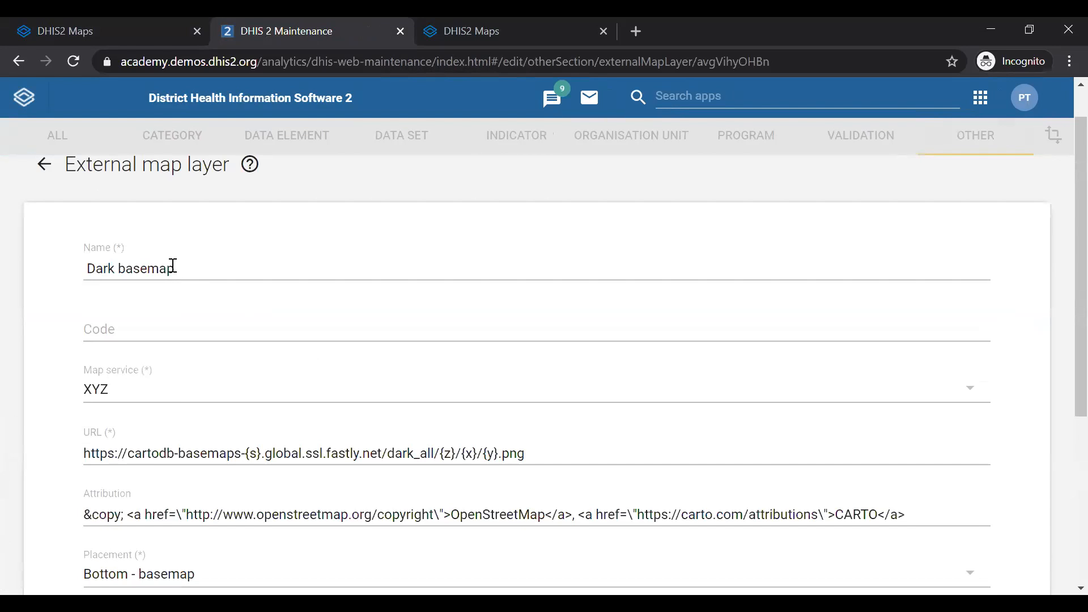
- Review the map service options and the remaining settings of the Dark basemap layer, and leave the form without saving
{"action": "left_click", "coordinate": [183, 401]}
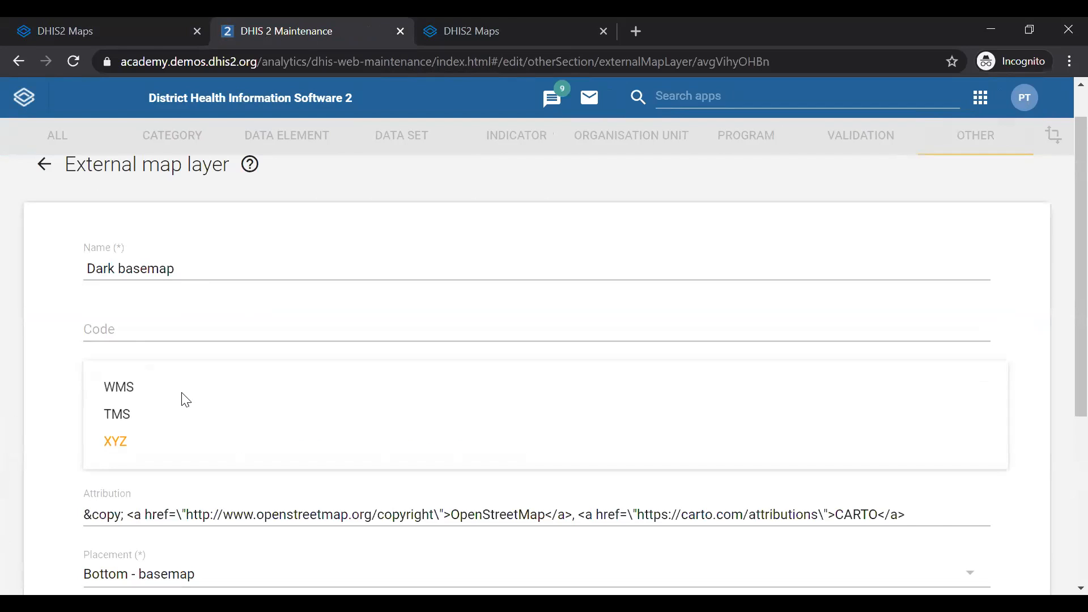
{"action": "left_click", "coordinate": [8, 412]}
{"action": "scroll", "coordinate": [9, 412], "scroll_direction": "down", "scroll_amount": 2}
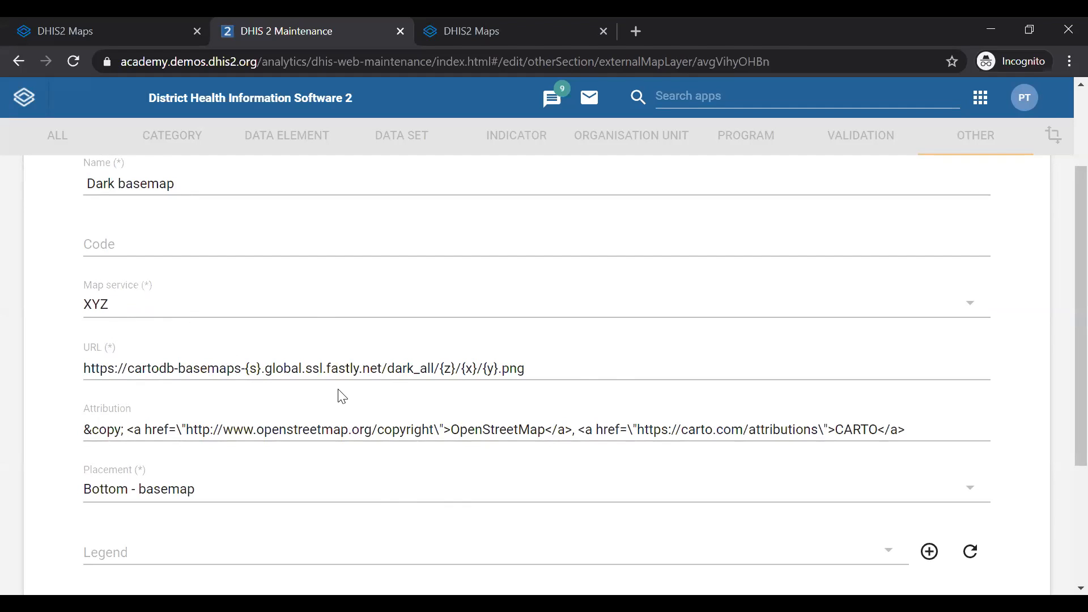
{"action": "scroll", "coordinate": [344, 396], "scroll_direction": "down", "scroll_amount": 3}
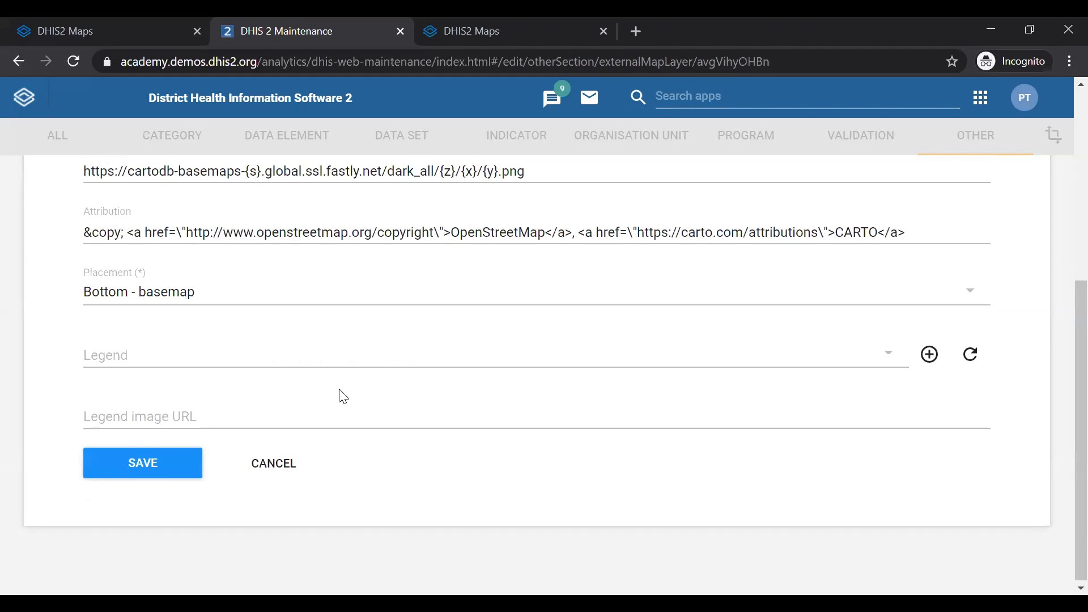
{"action": "scroll", "coordinate": [344, 396], "scroll_direction": "up", "scroll_amount": 5}
{"action": "scroll", "coordinate": [343, 397], "scroll_direction": "down", "scroll_amount": 5}
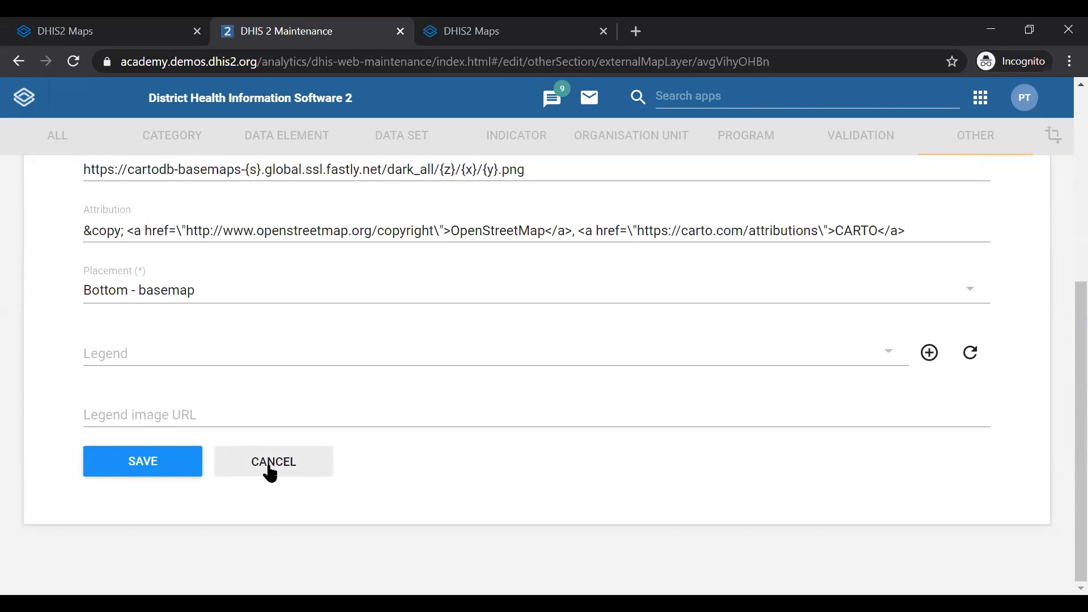
{"action": "left_click", "coordinate": [271, 470]}
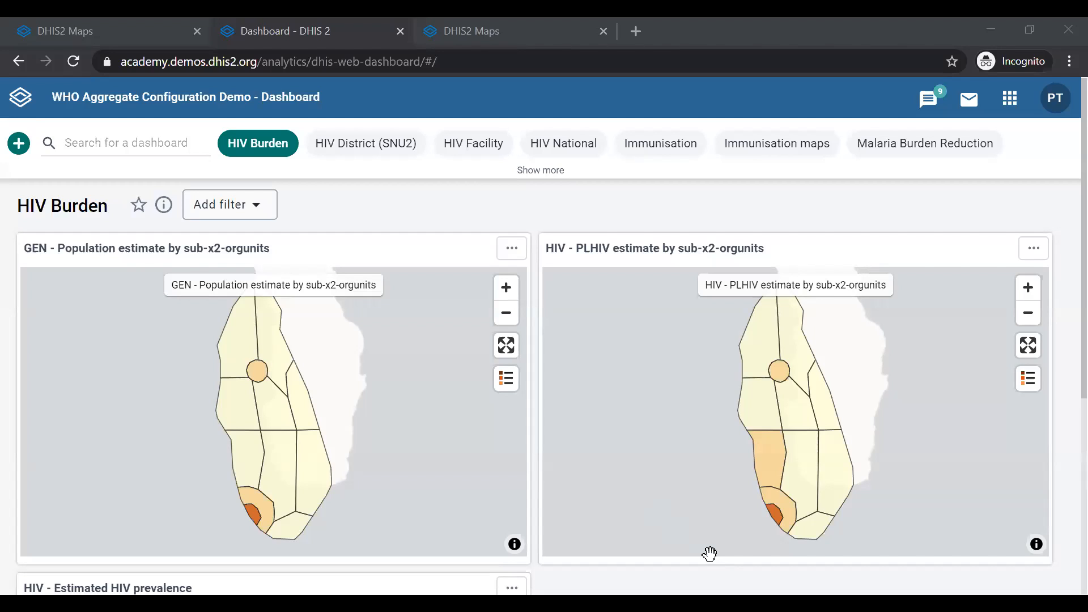
- Go from the dashboard to the Maps app and set the basemap to Bing Road
{"action": "left_click", "coordinate": [1011, 102]}
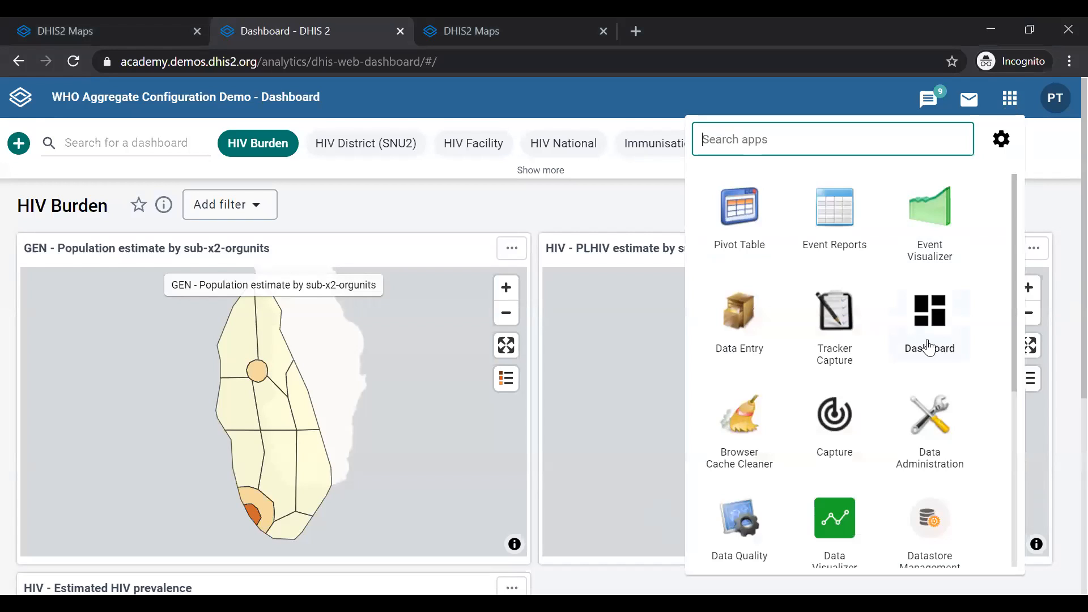
{"action": "scroll", "coordinate": [930, 347], "scroll_direction": "down", "scroll_amount": 5}
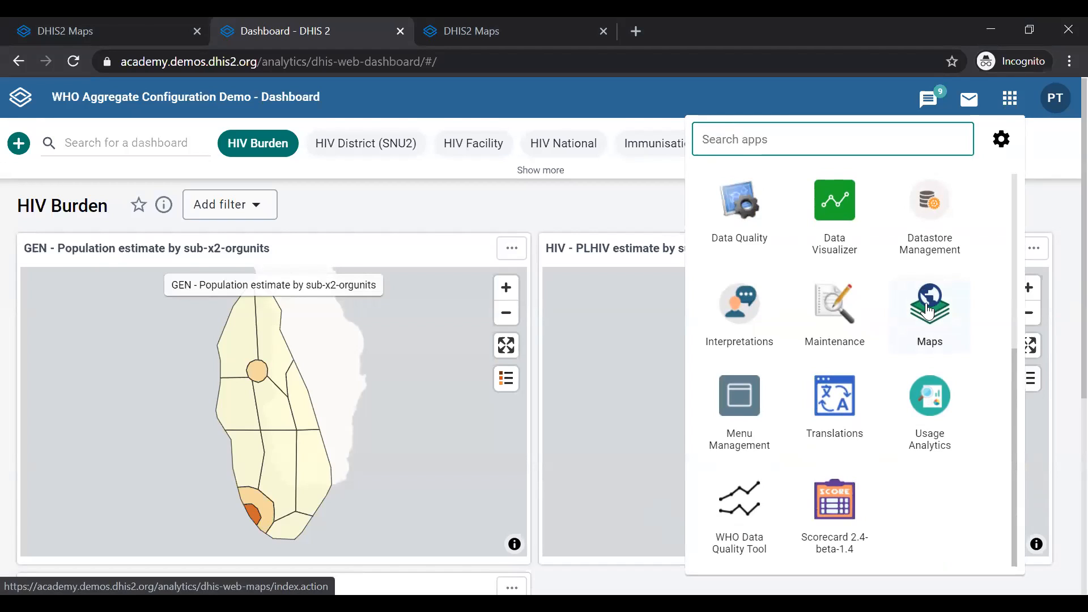
{"action": "left_click", "coordinate": [928, 310]}
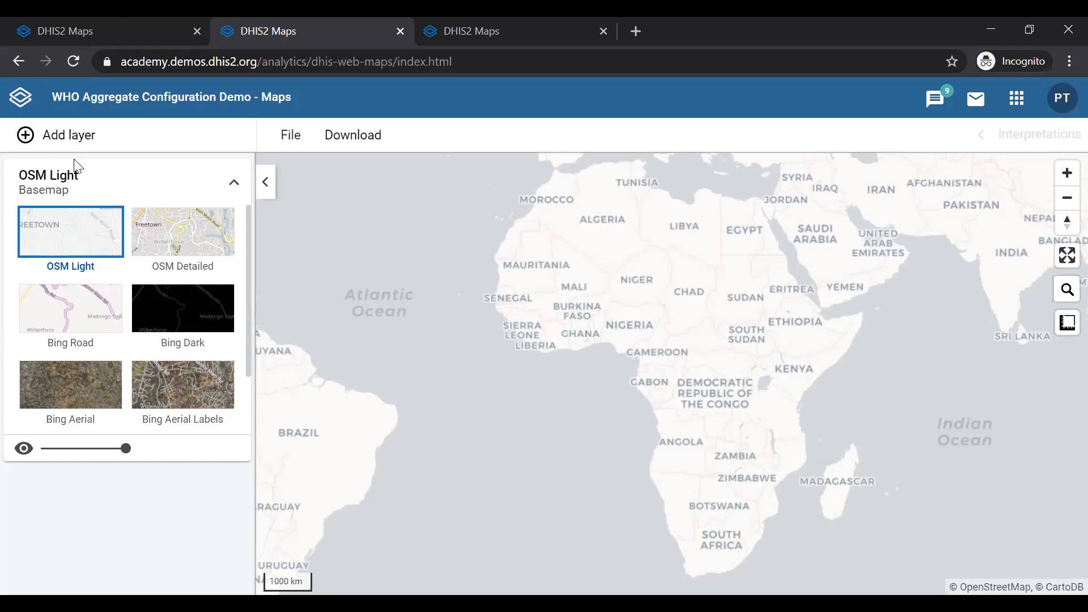
{"action": "left_click", "coordinate": [81, 312]}
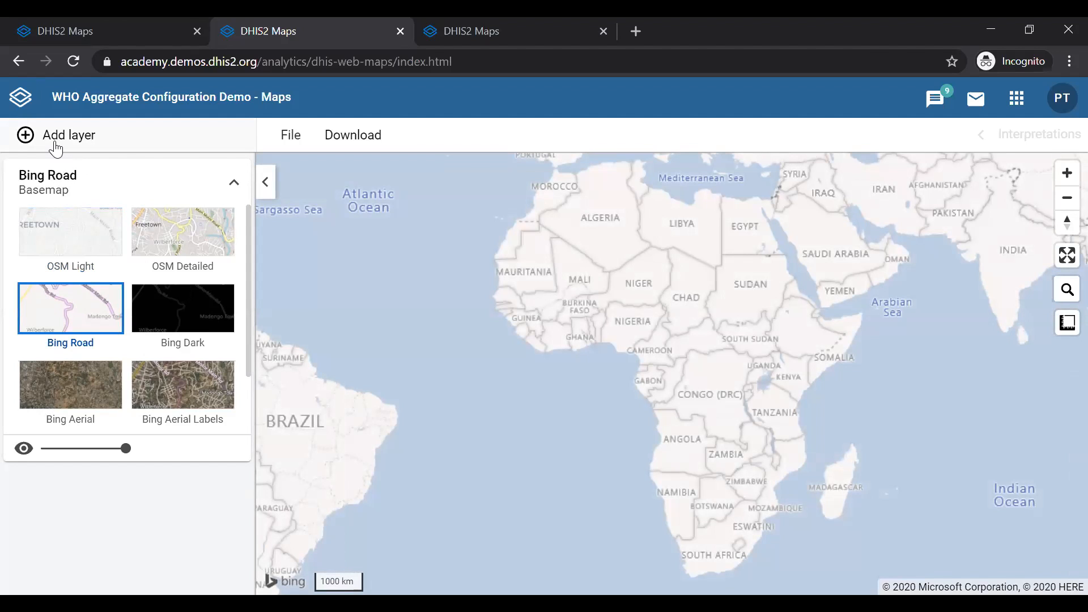
- Add a boundary layer for Trainingland at the District level
{"action": "left_click", "coordinate": [55, 144]}
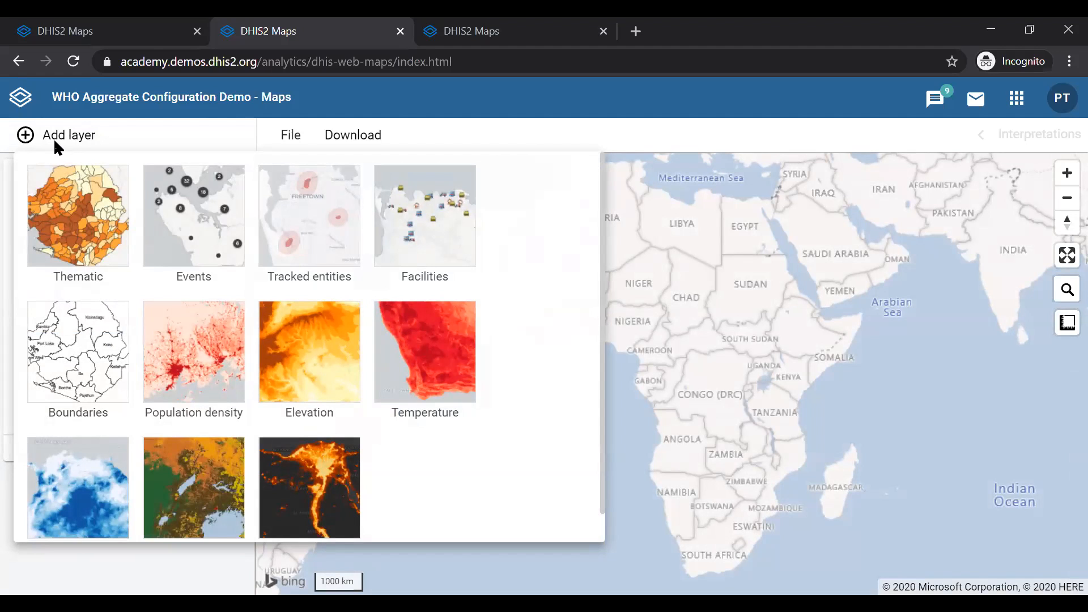
{"action": "left_click", "coordinate": [93, 366]}
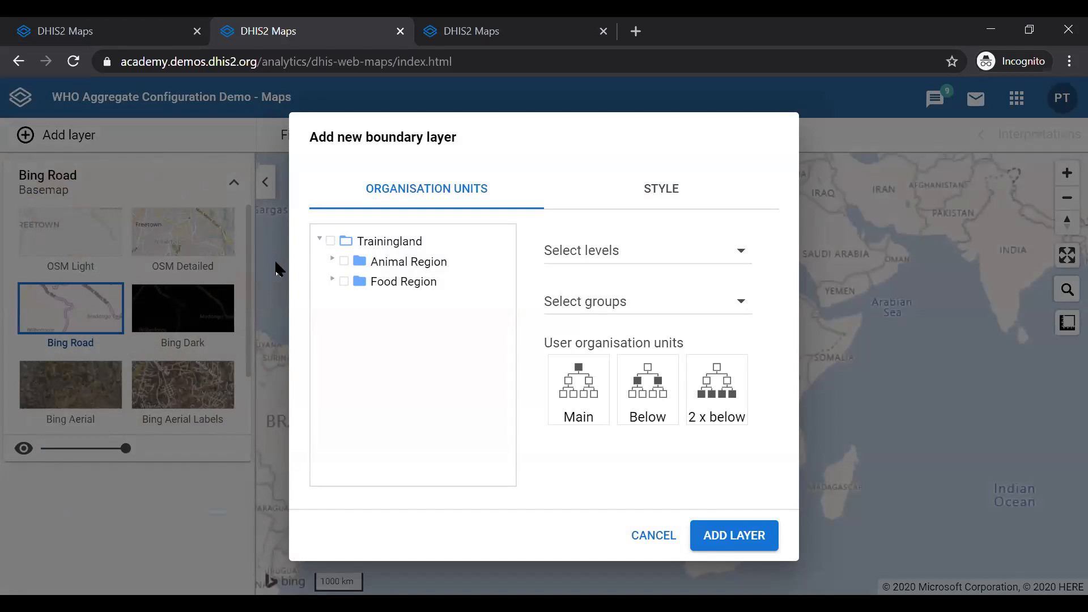
{"action": "left_click", "coordinate": [331, 243]}
{"action": "left_click", "coordinate": [592, 260]}
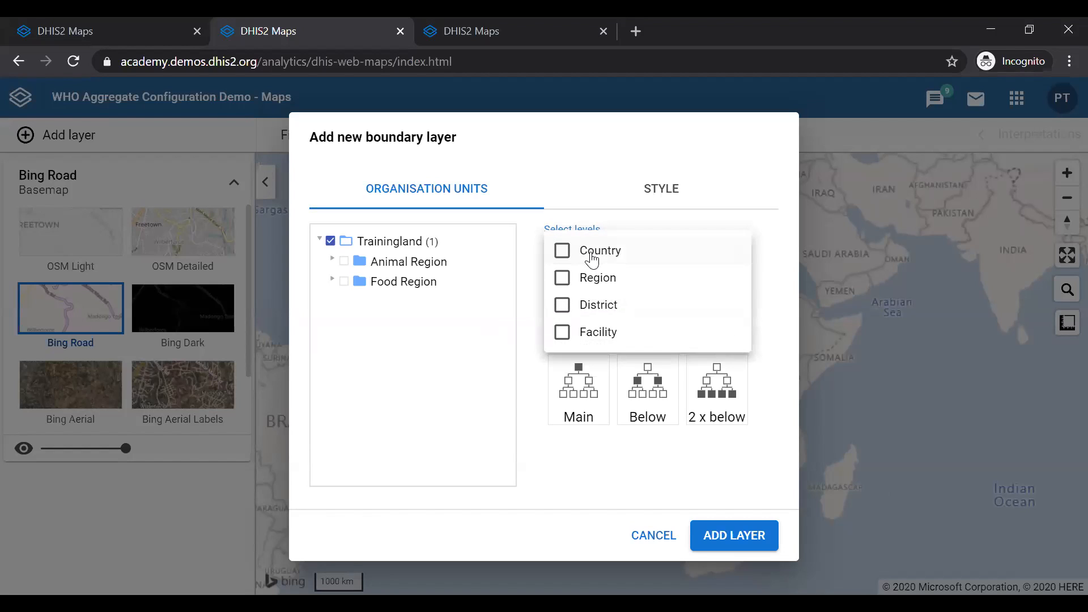
{"action": "left_click", "coordinate": [563, 307]}
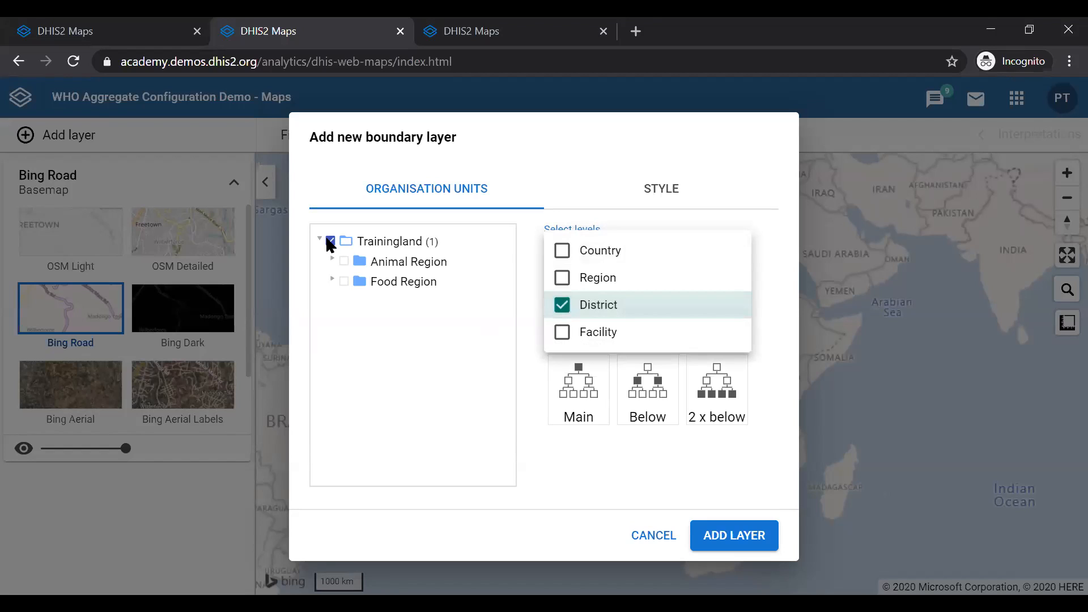
{"action": "left_click", "coordinate": [586, 475]}
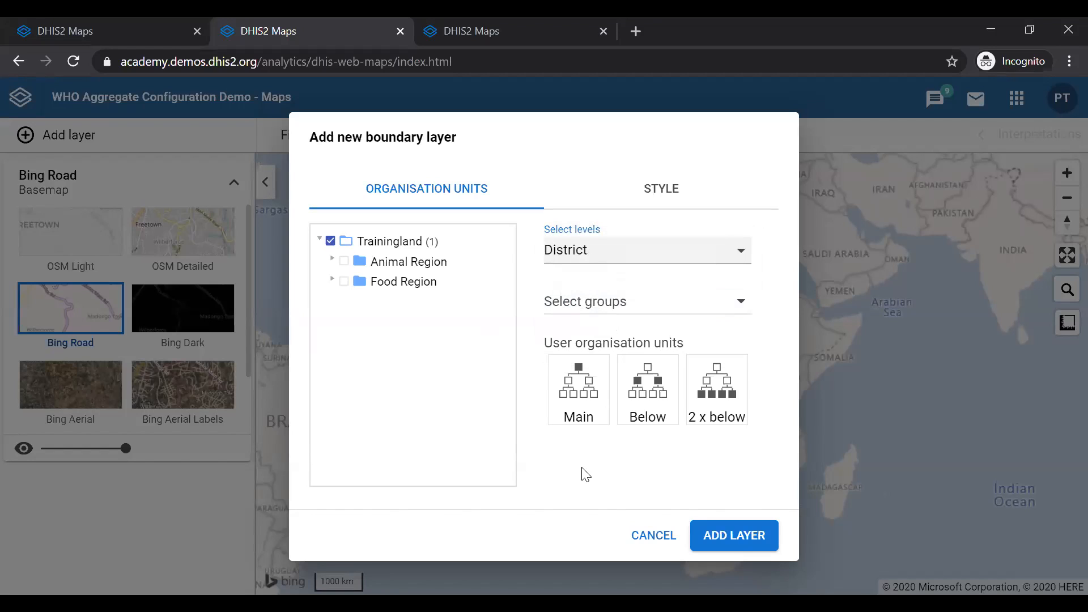
{"action": "left_click", "coordinate": [736, 536]}
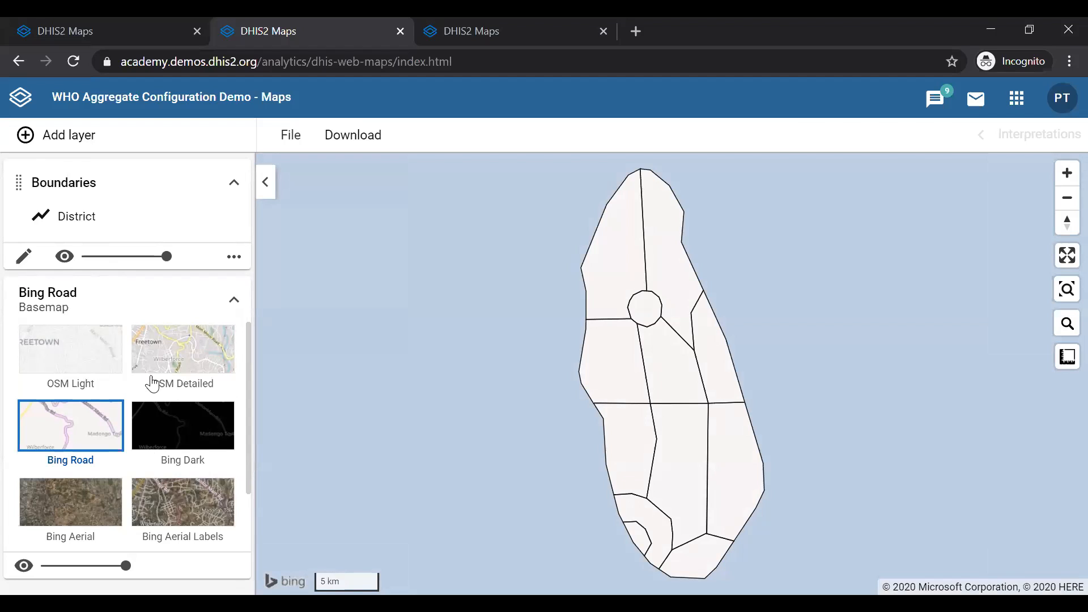
{"action": "scroll", "coordinate": [177, 427], "scroll_direction": "down", "scroll_amount": 2}
{"action": "scroll", "coordinate": [177, 427], "scroll_direction": "up", "scroll_amount": 2}
{"action": "scroll", "coordinate": [70, 418], "scroll_direction": "down", "scroll_amount": 1}
{"action": "scroll", "coordinate": [71, 417], "scroll_direction": "up", "scroll_amount": 1}
- Try several lower opacity levels on the Boundaries layer and return it to full opacity
{"action": "left_click", "coordinate": [165, 257]}
{"action": "left_click_drag", "start_coordinate": [166, 262], "coordinate": [72, 256]}
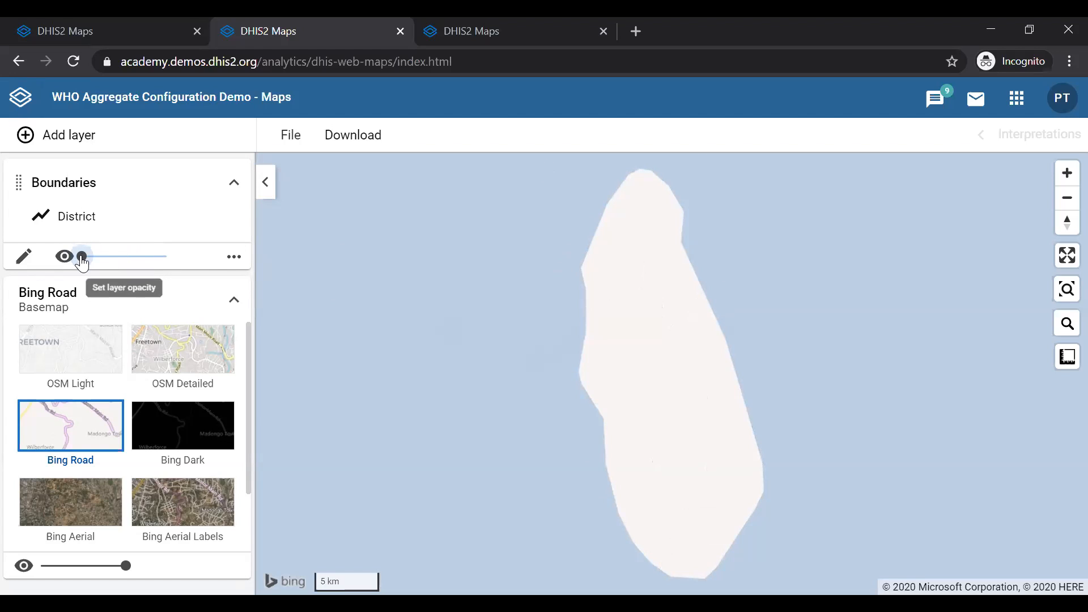
{"action": "left_click_drag", "start_coordinate": [89, 261], "coordinate": [121, 262]}
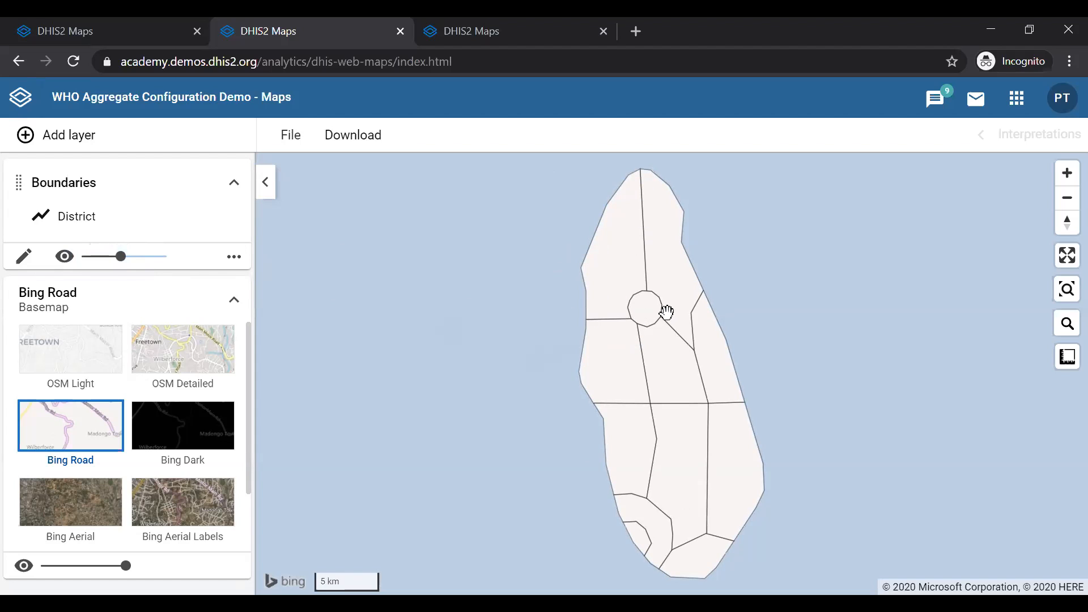
{"action": "left_click_drag", "start_coordinate": [122, 259], "coordinate": [177, 263]}
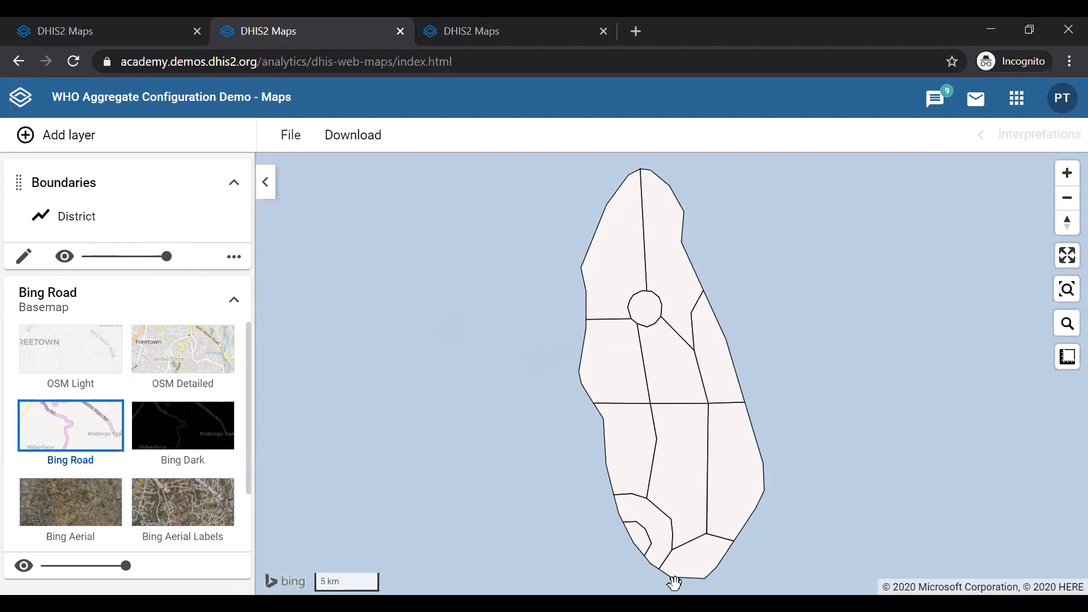
{"action": "left_click_drag", "start_coordinate": [165, 264], "coordinate": [94, 266]}
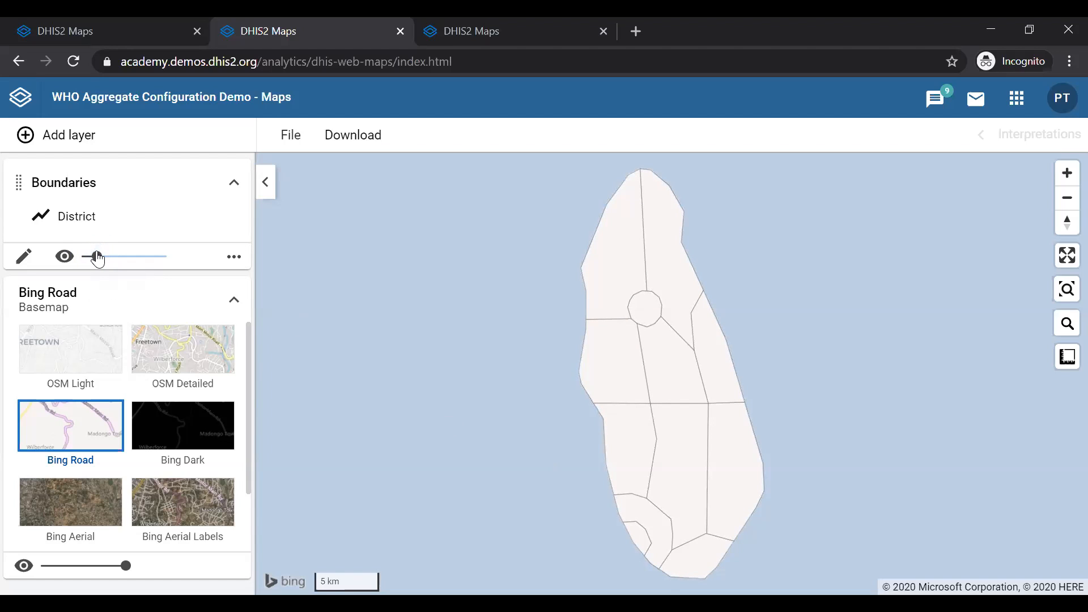
{"action": "left_click_drag", "start_coordinate": [96, 256], "coordinate": [199, 262]}
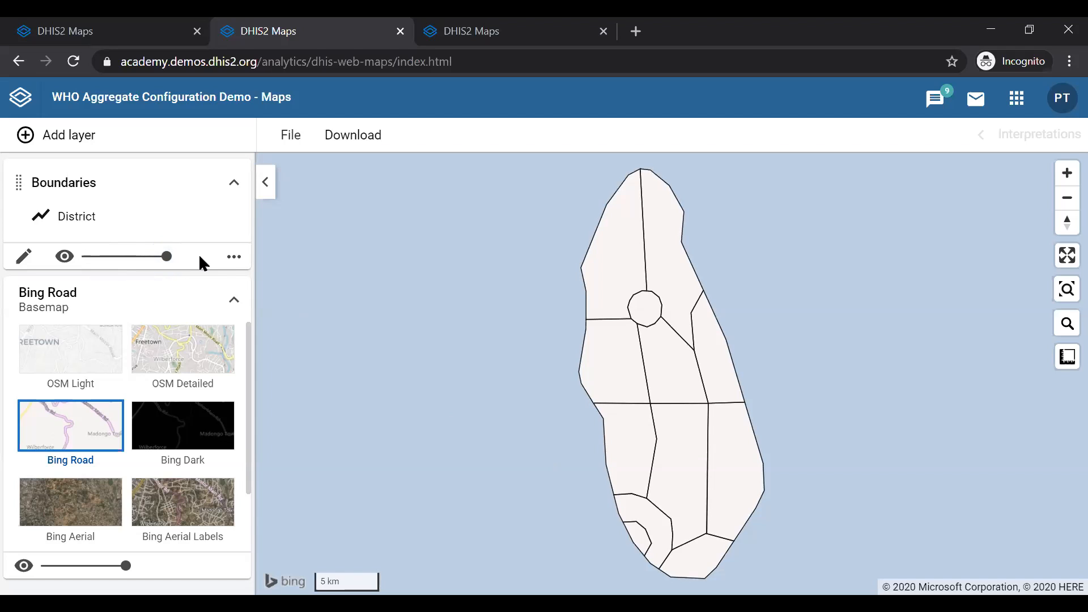
- Start a thematic layer using the data element "HIV - HIV tests performed" from the HIV data element group
{"action": "left_click", "coordinate": [62, 146]}
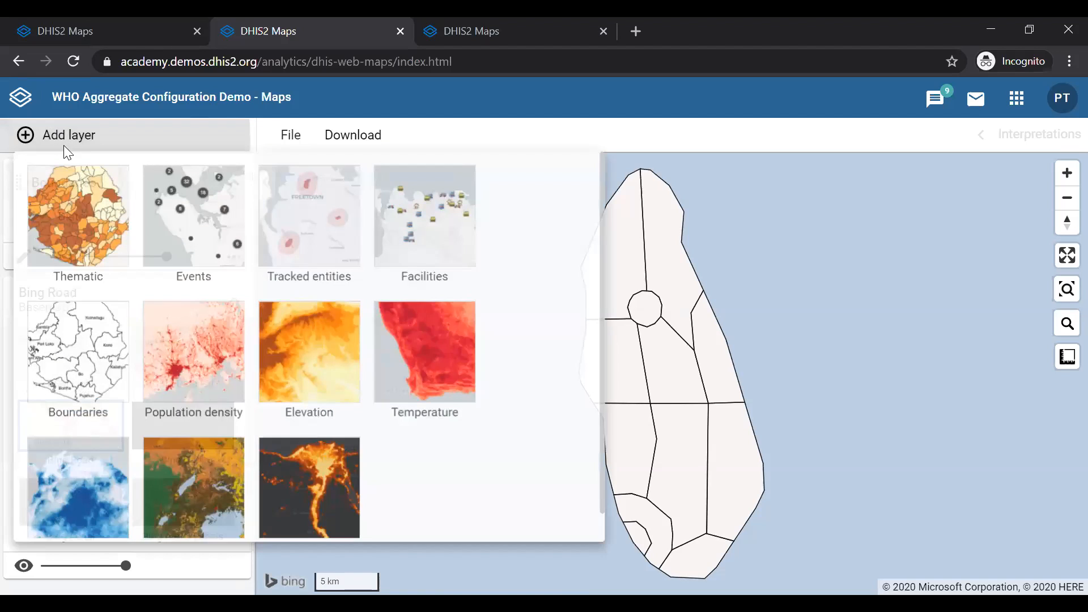
{"action": "left_click", "coordinate": [88, 224]}
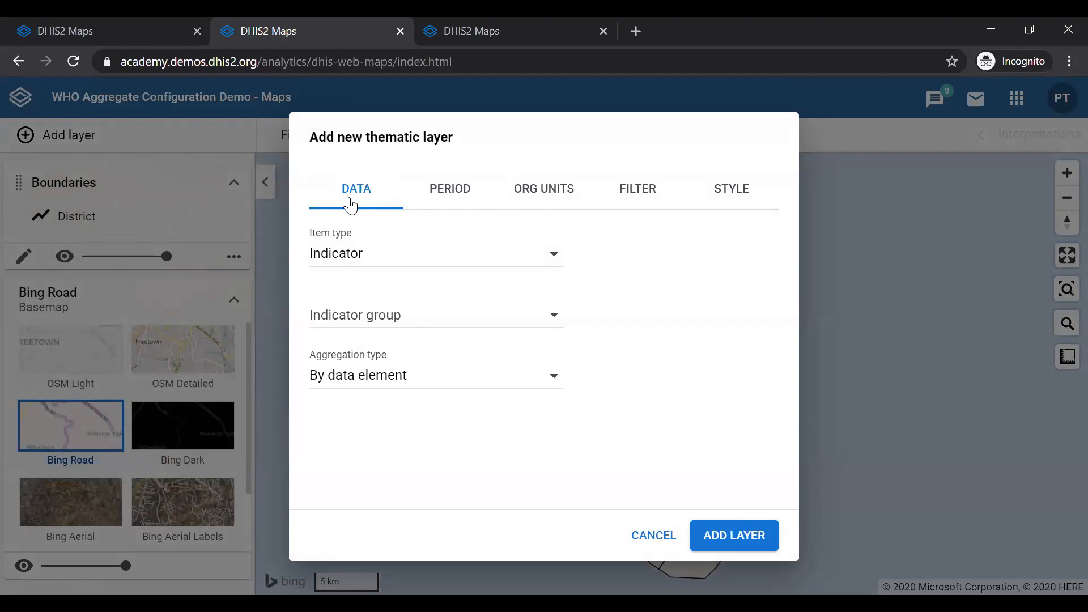
{"action": "left_click", "coordinate": [342, 264]}
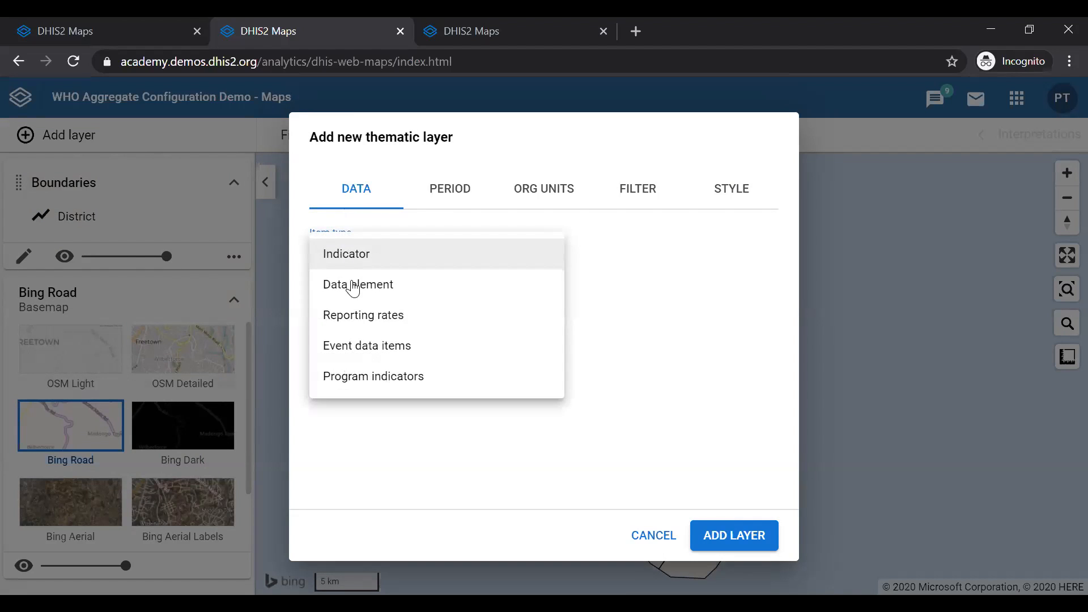
{"action": "left_click", "coordinate": [356, 297]}
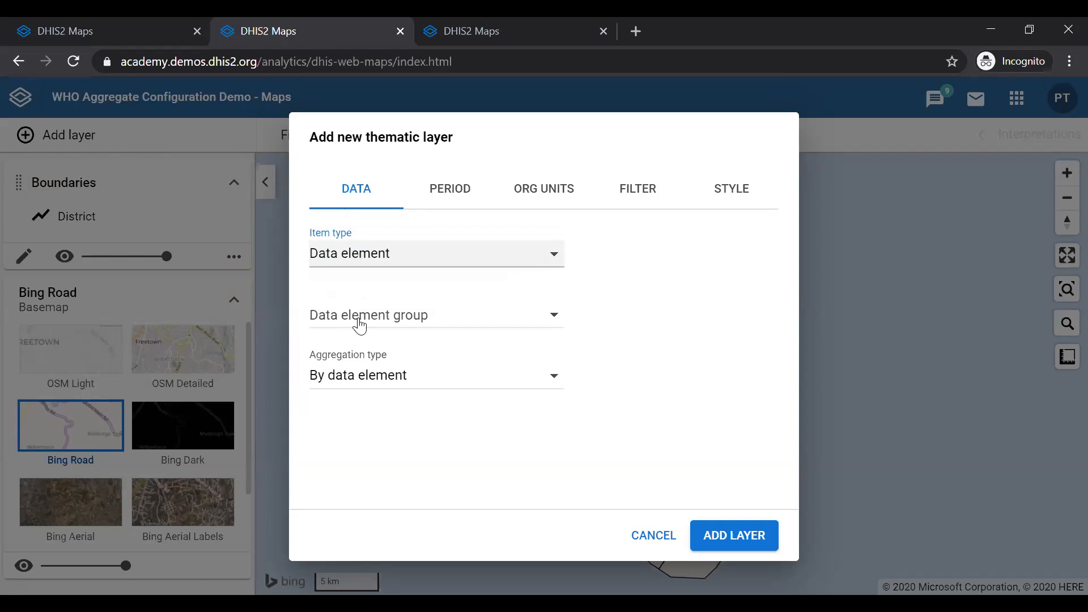
{"action": "left_click", "coordinate": [355, 323]}
{"action": "left_click", "coordinate": [353, 210]}
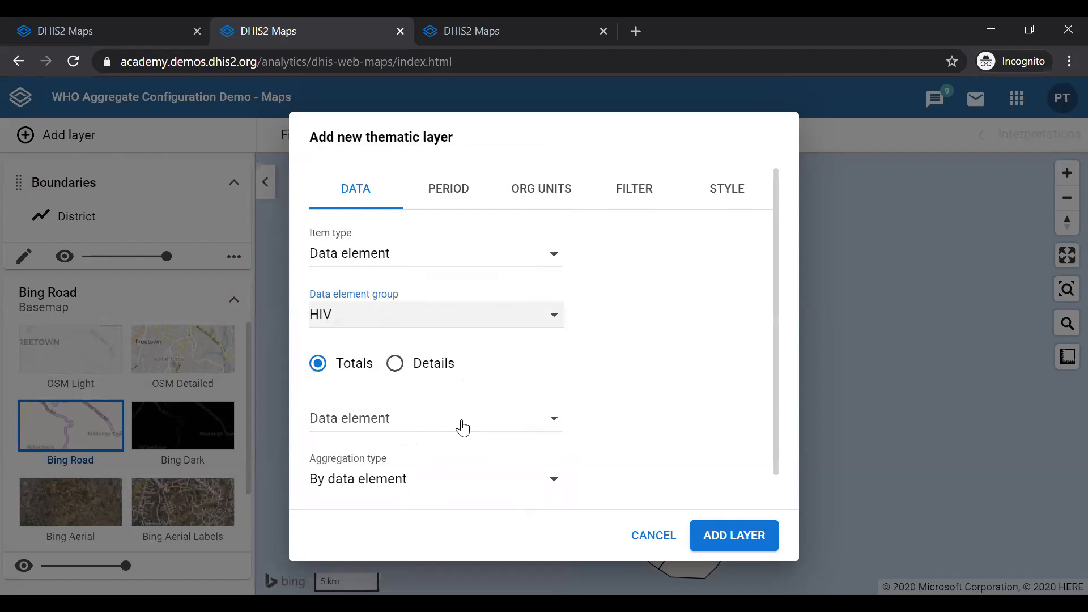
{"action": "left_click", "coordinate": [462, 434]}
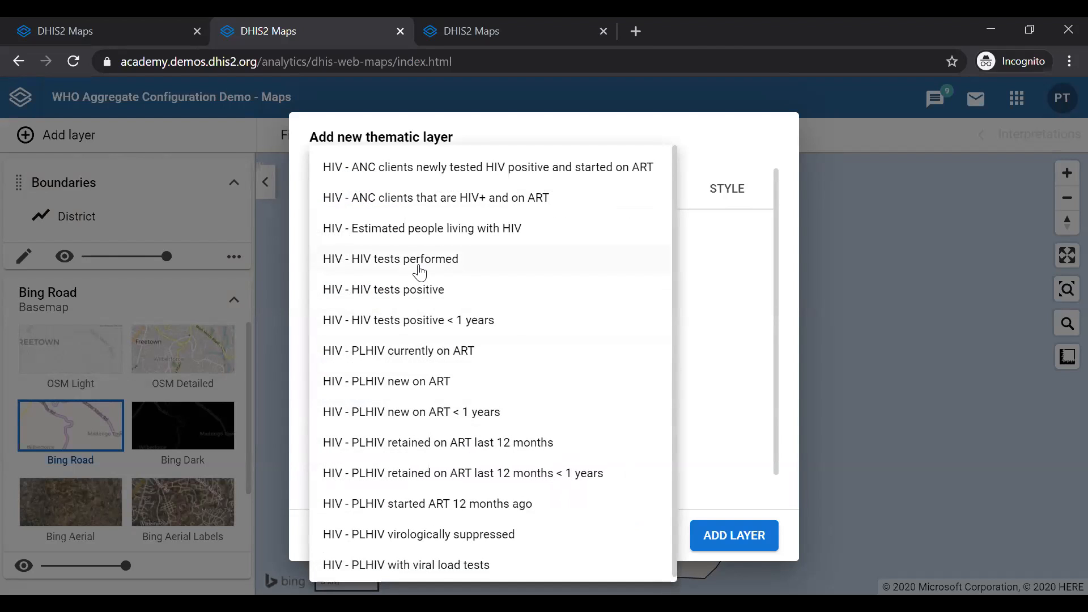
{"action": "left_click", "coordinate": [420, 267]}
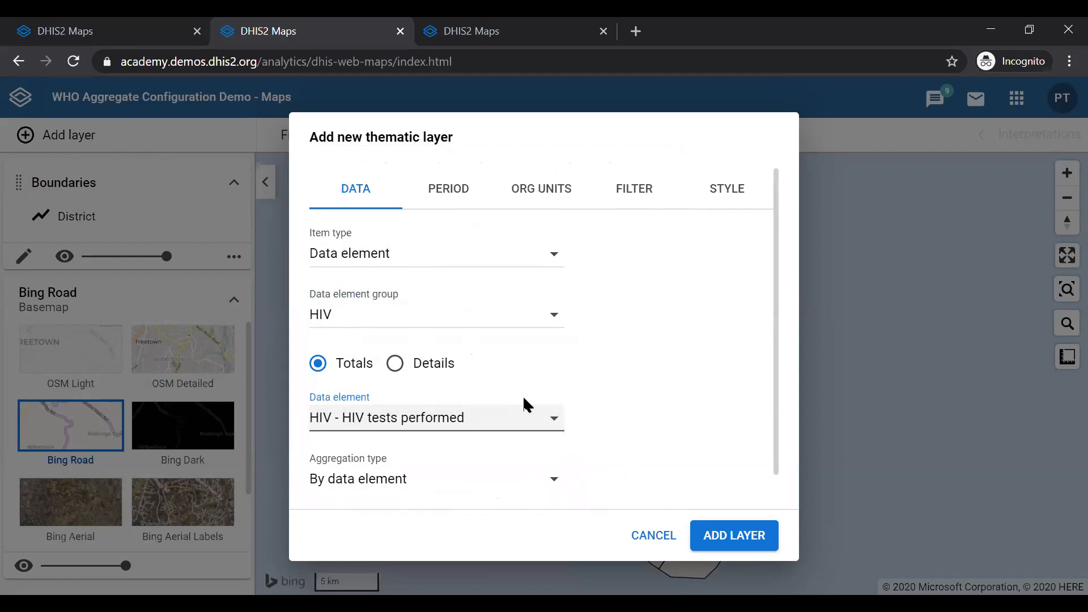
- Set the thematic layer's period to the relative period Last 6 months
{"action": "left_click", "coordinate": [448, 198]}
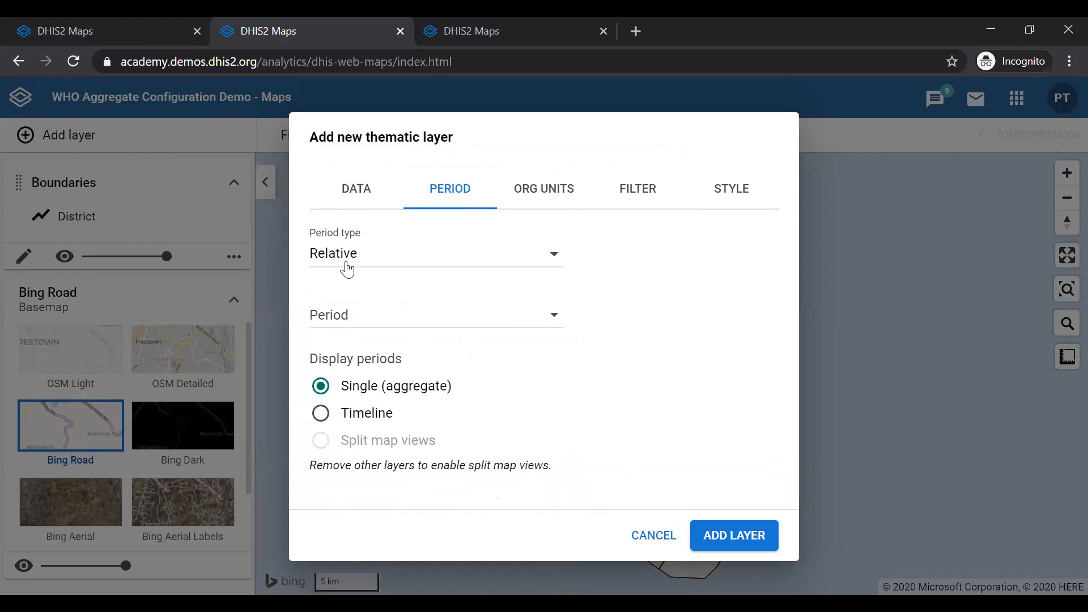
{"action": "left_click", "coordinate": [384, 262]}
{"action": "left_click", "coordinate": [357, 197]}
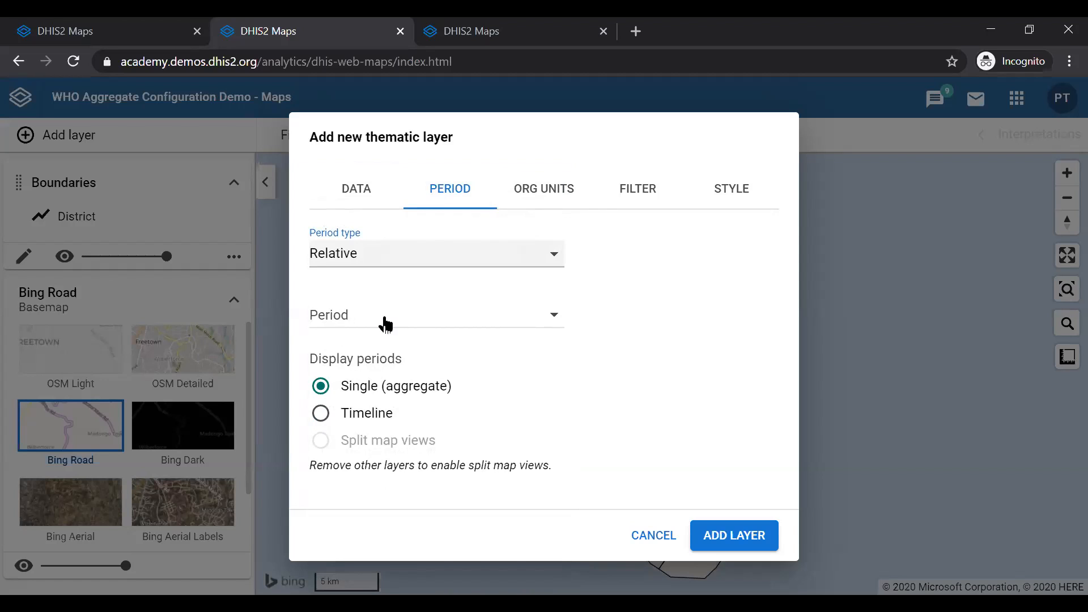
{"action": "left_click", "coordinate": [385, 323]}
{"action": "scroll", "coordinate": [439, 361], "scroll_direction": "down", "scroll_amount": 3}
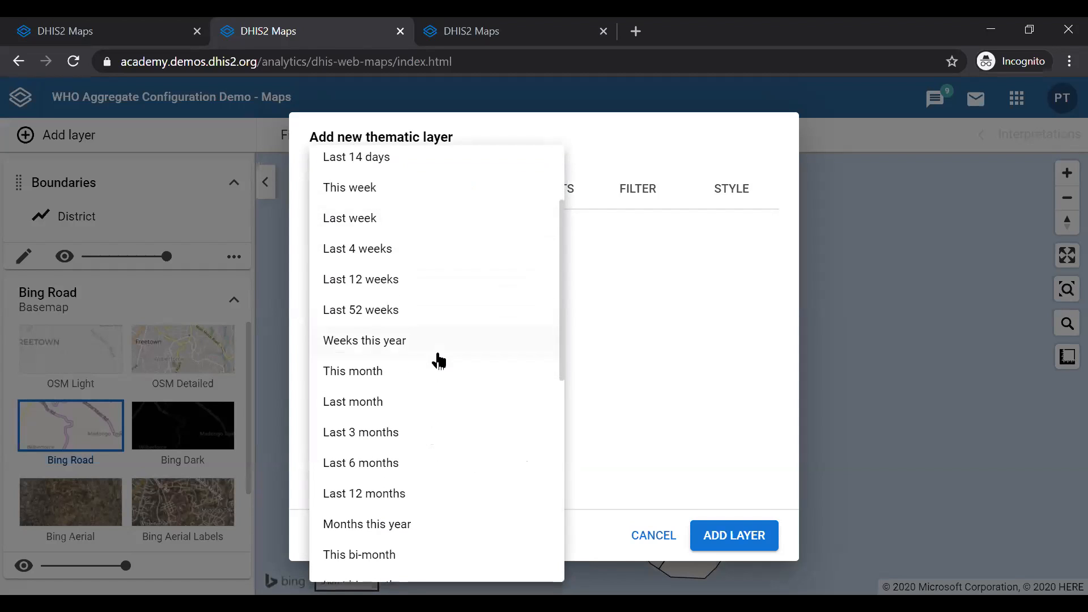
{"action": "left_click", "coordinate": [393, 472]}
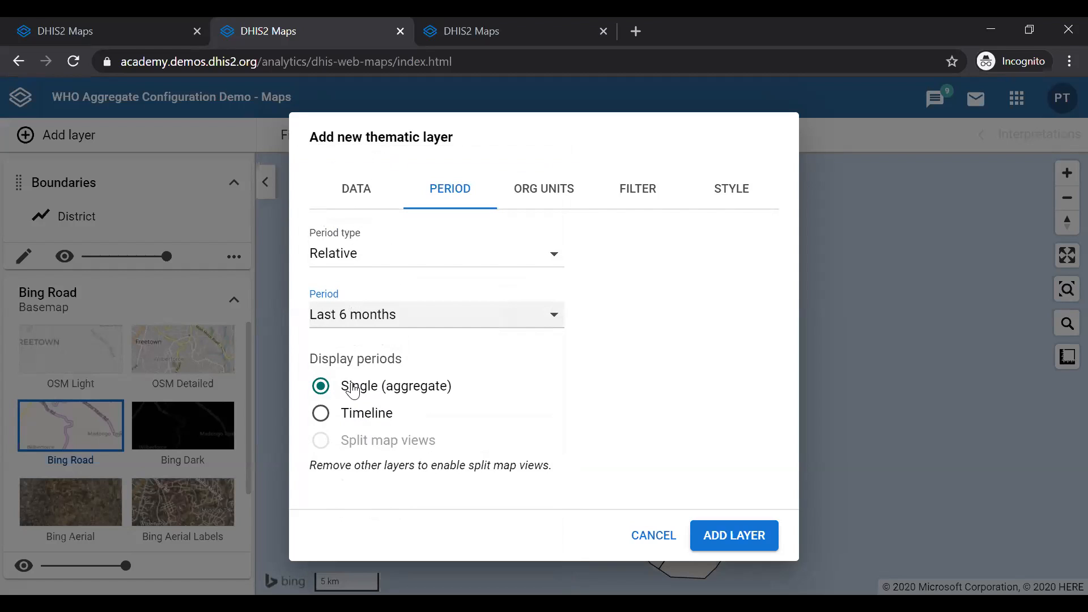
- Select Trainingland as the thematic layer's organisation unit and choose the Facility level instead of Region
{"action": "left_click", "coordinate": [550, 193]}
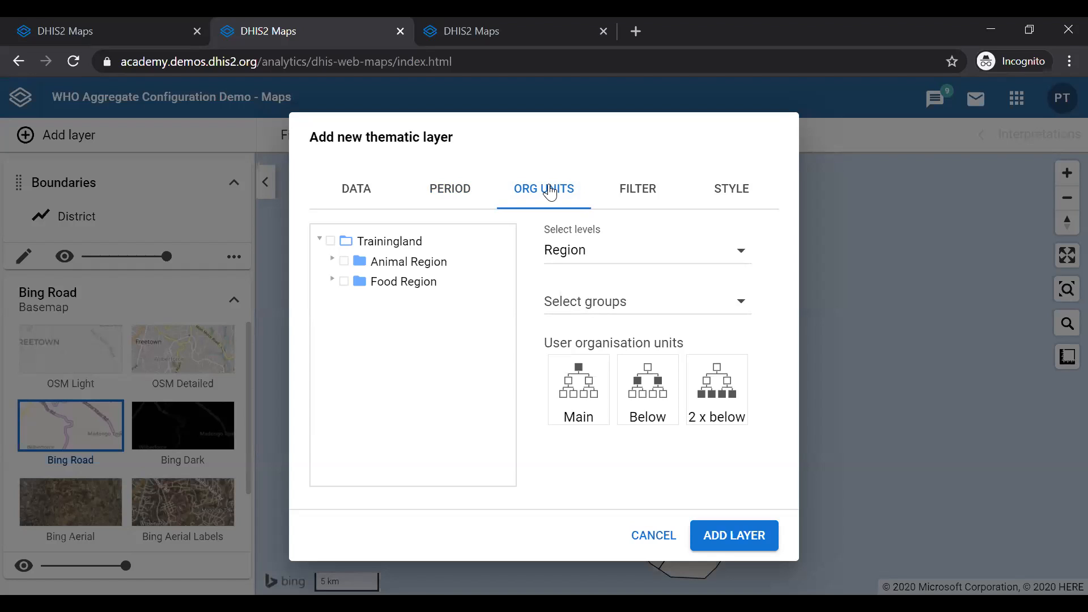
{"action": "left_click", "coordinate": [331, 242]}
{"action": "left_click", "coordinate": [551, 258]}
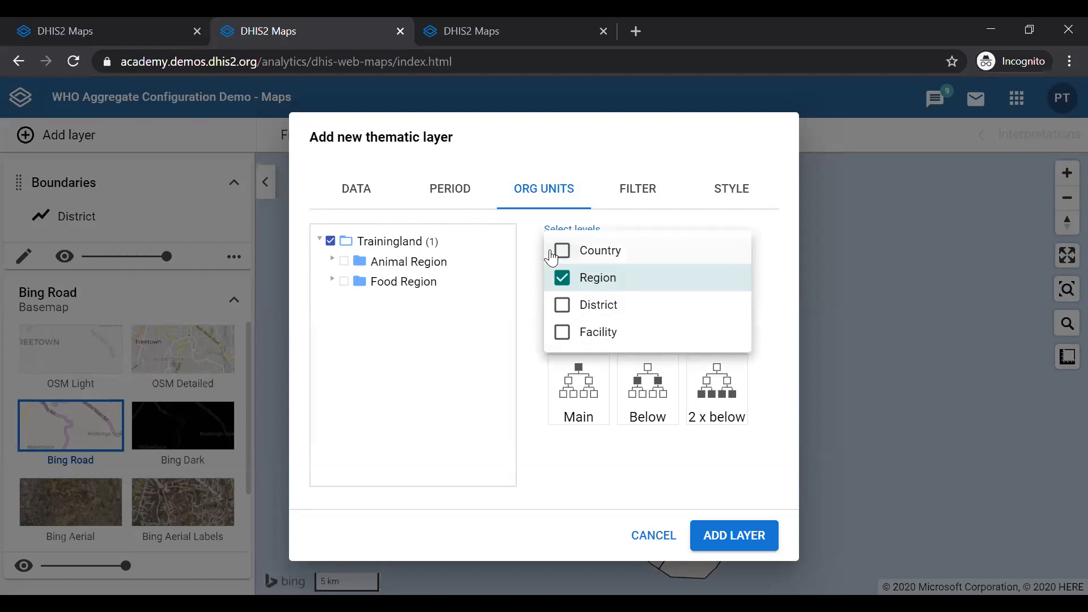
{"action": "left_click", "coordinate": [565, 333]}
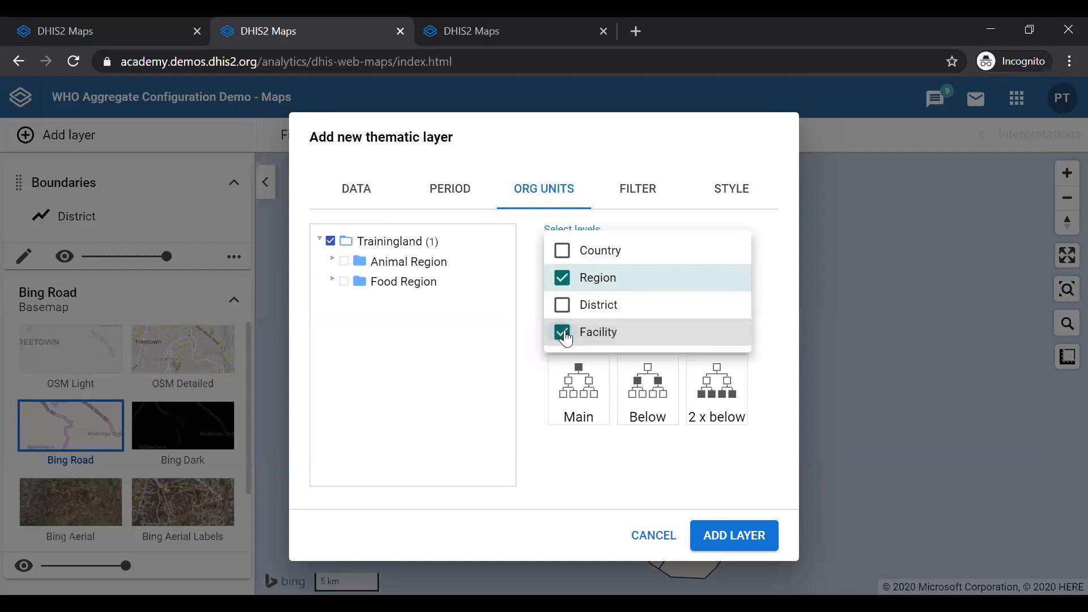
{"action": "left_click", "coordinate": [563, 279]}
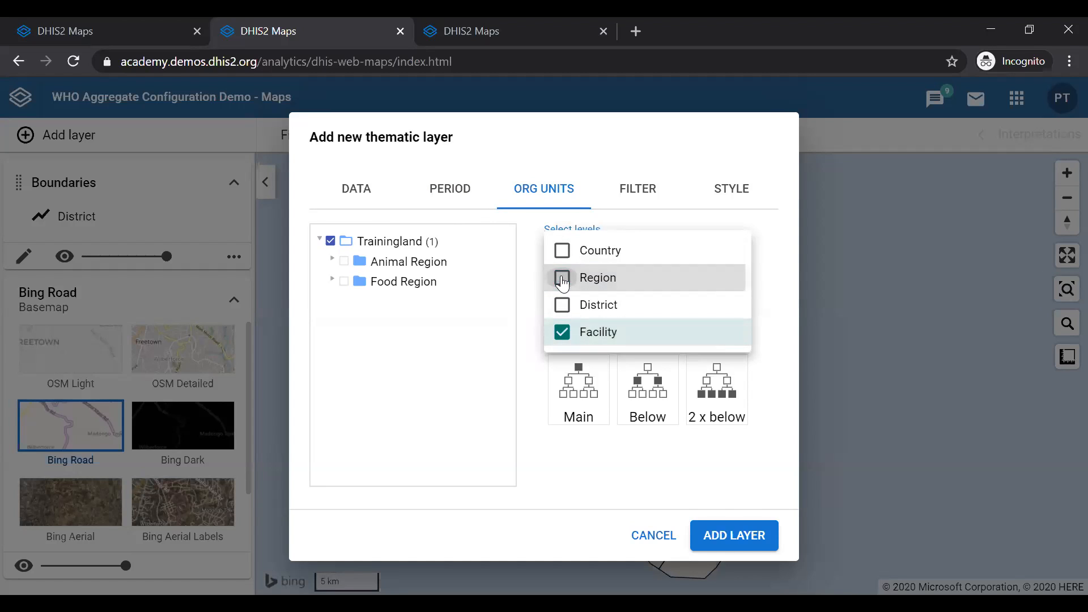
- Finish the level selection and add the HIV tests performed thematic layer to the map
{"action": "left_click", "coordinate": [533, 308]}
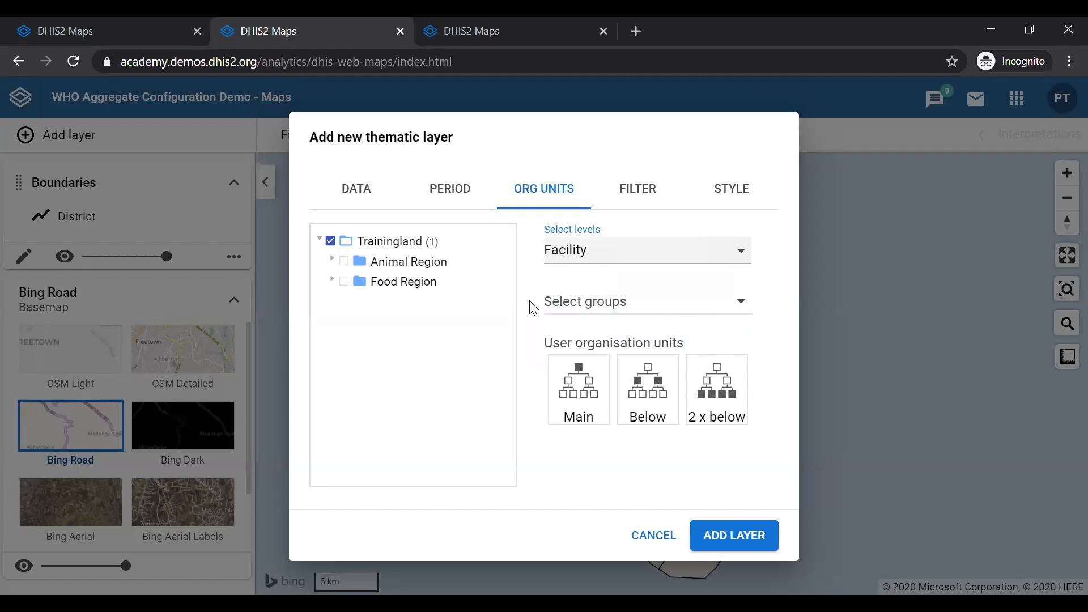
{"action": "left_click", "coordinate": [707, 553]}
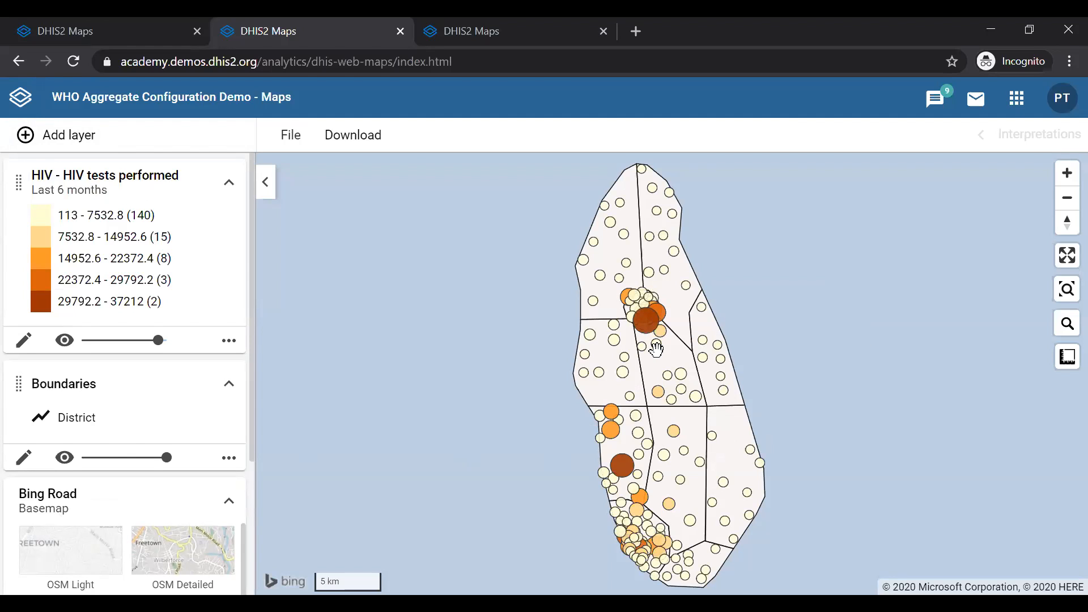
- Examine the facility circles on the map against the legend, checking the names and values of facilities such as Sushi Hospital Gateway Primary health centre
{"action": "scroll", "coordinate": [656, 349], "scroll_direction": "up", "scroll_amount": 2}
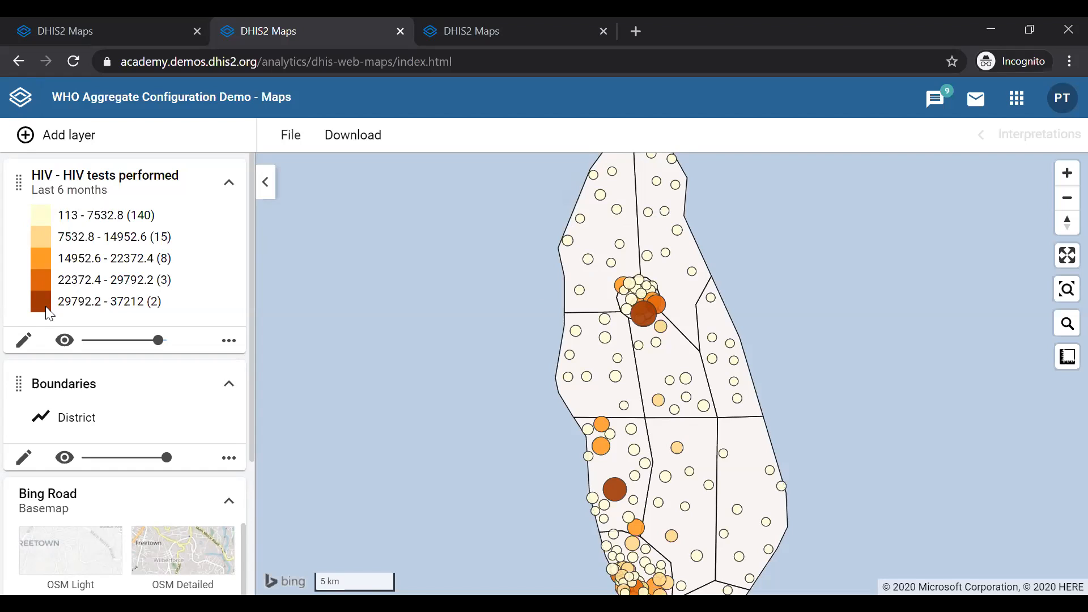
{"action": "mouse_move", "coordinate": [650, 322]}
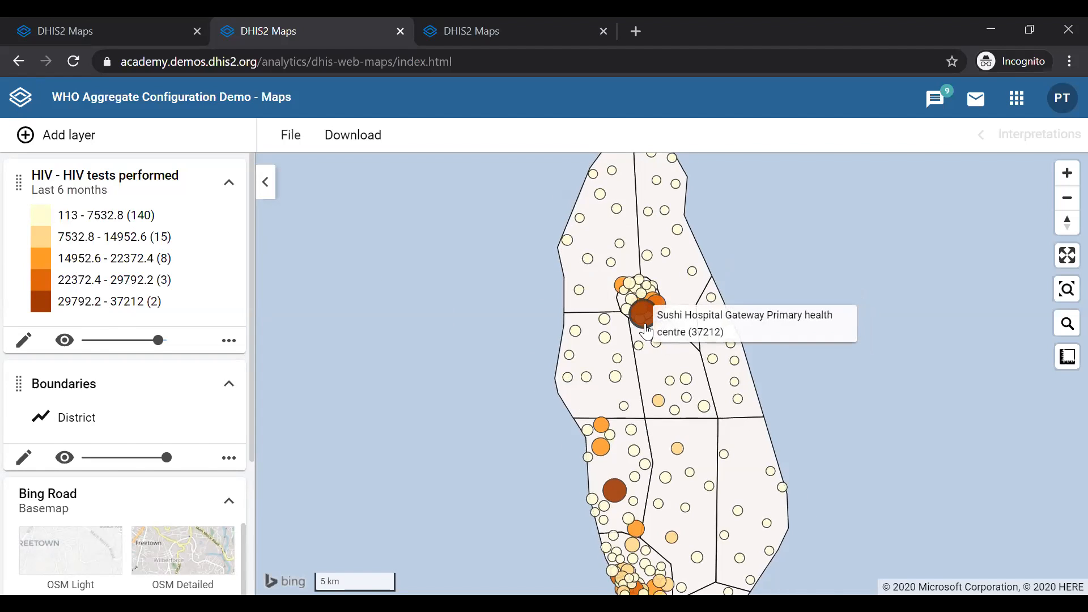
{"action": "scroll", "coordinate": [646, 331], "scroll_direction": "up", "scroll_amount": 4}
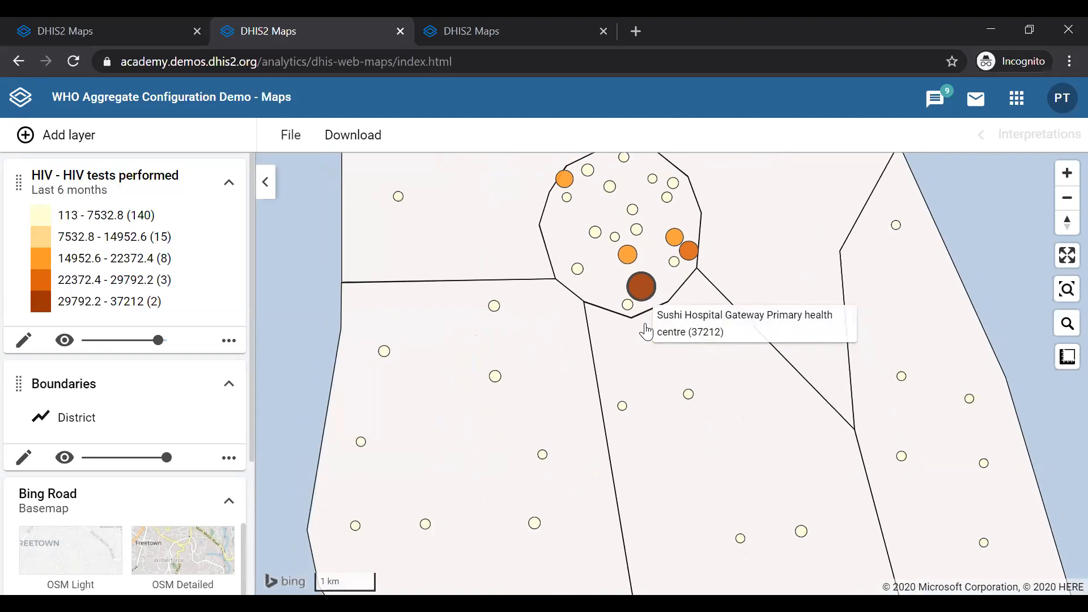
{"action": "scroll", "coordinate": [646, 331], "scroll_direction": "down", "scroll_amount": 1}
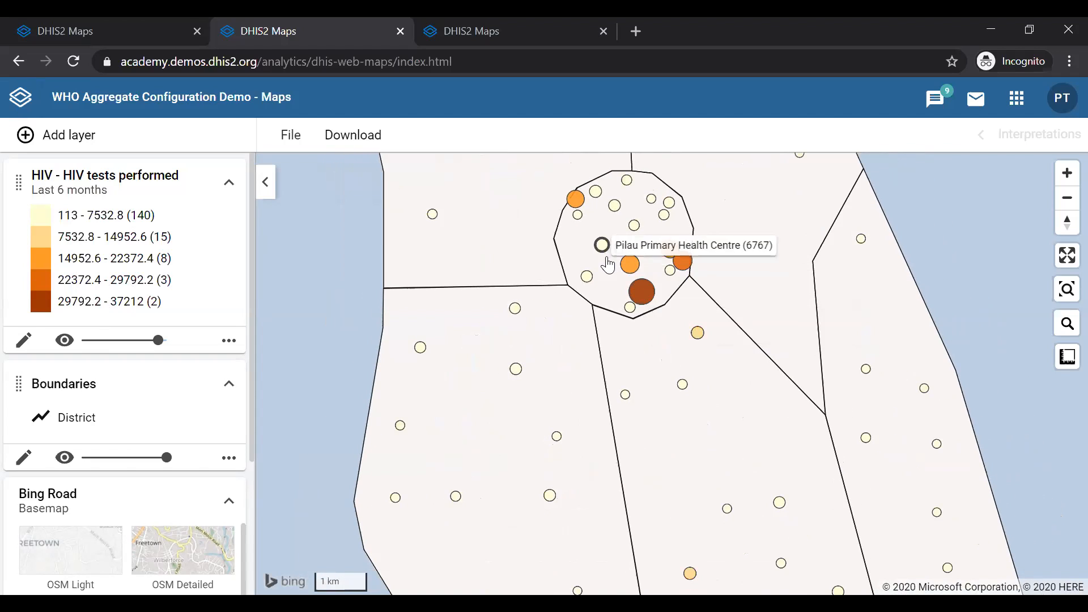
{"action": "mouse_move", "coordinate": [635, 271]}
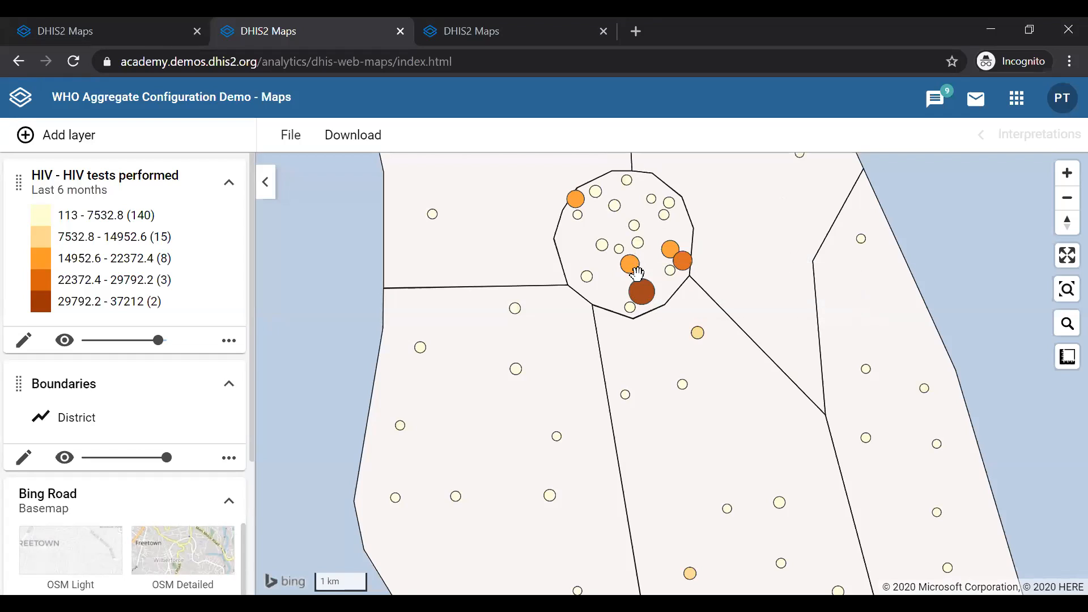
{"action": "mouse_move", "coordinate": [639, 292]}
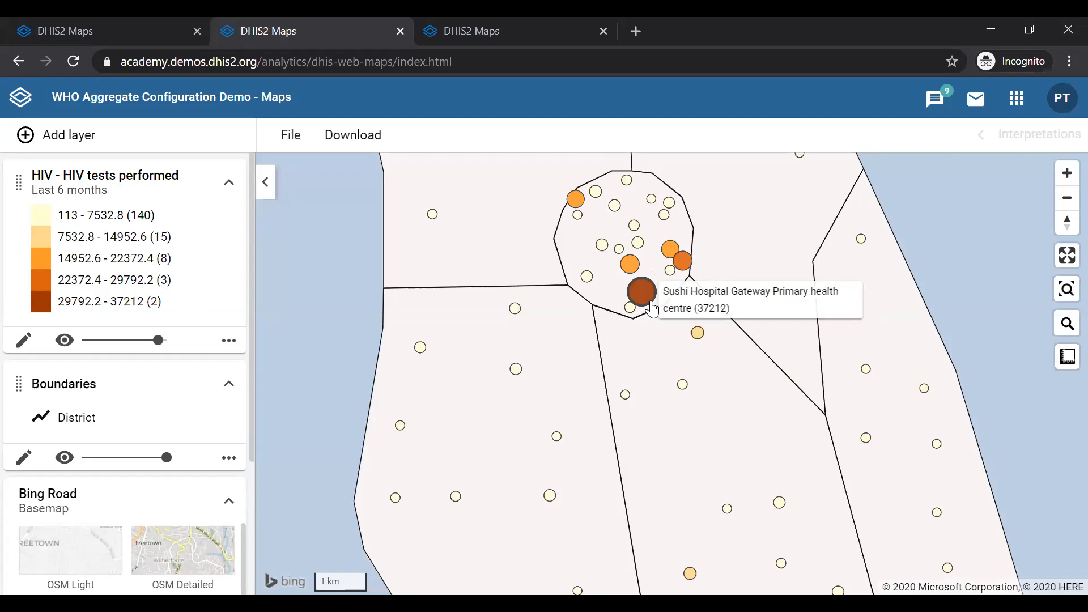
{"action": "scroll", "coordinate": [651, 309], "scroll_direction": "down", "scroll_amount": 3}
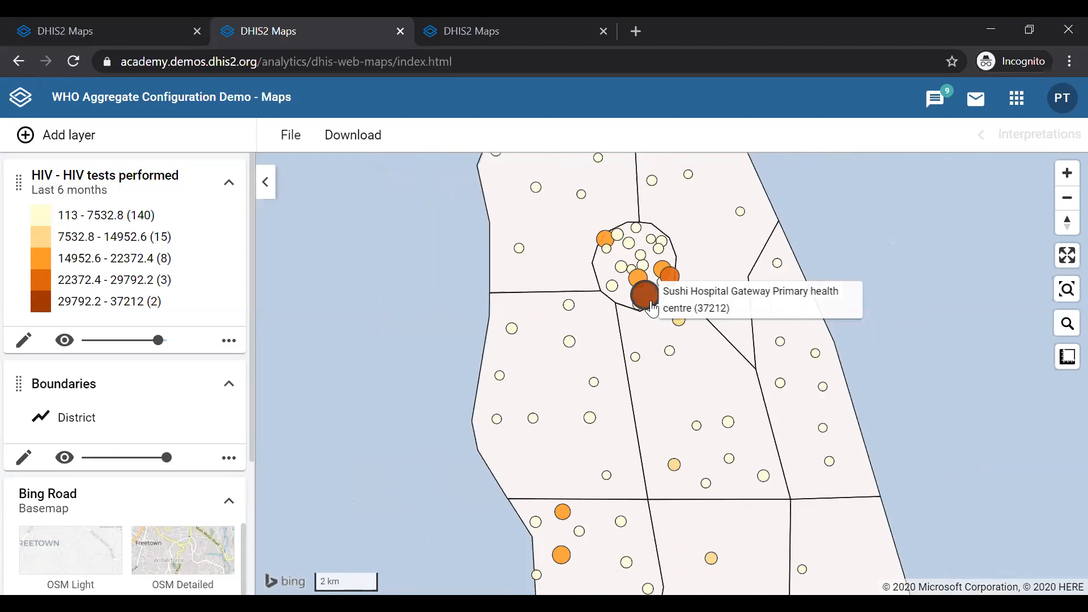
{"action": "mouse_move", "coordinate": [628, 462]}
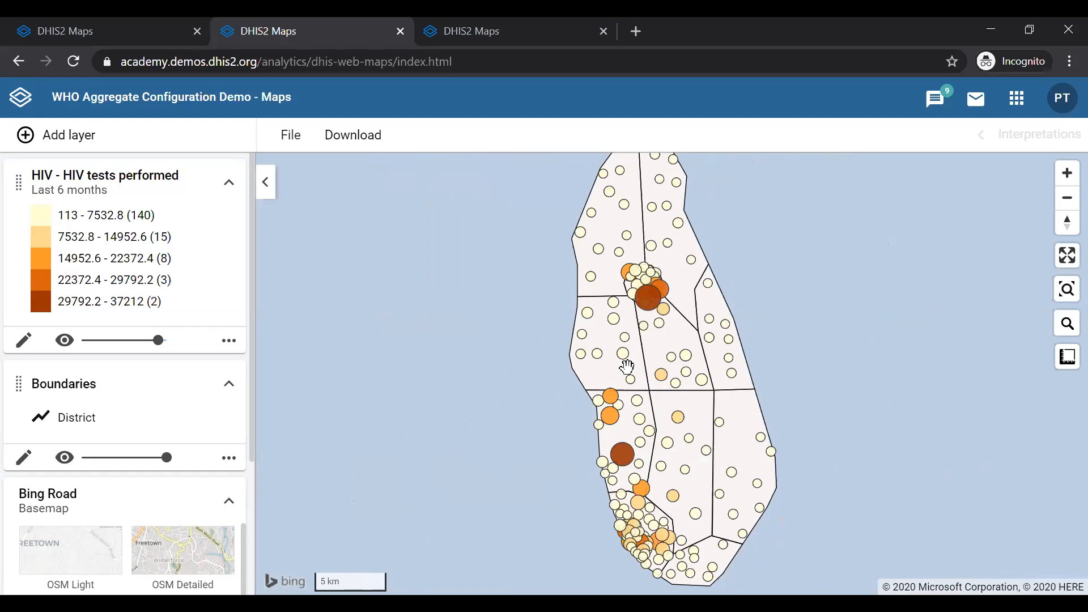
{"action": "mouse_move", "coordinate": [632, 387]}
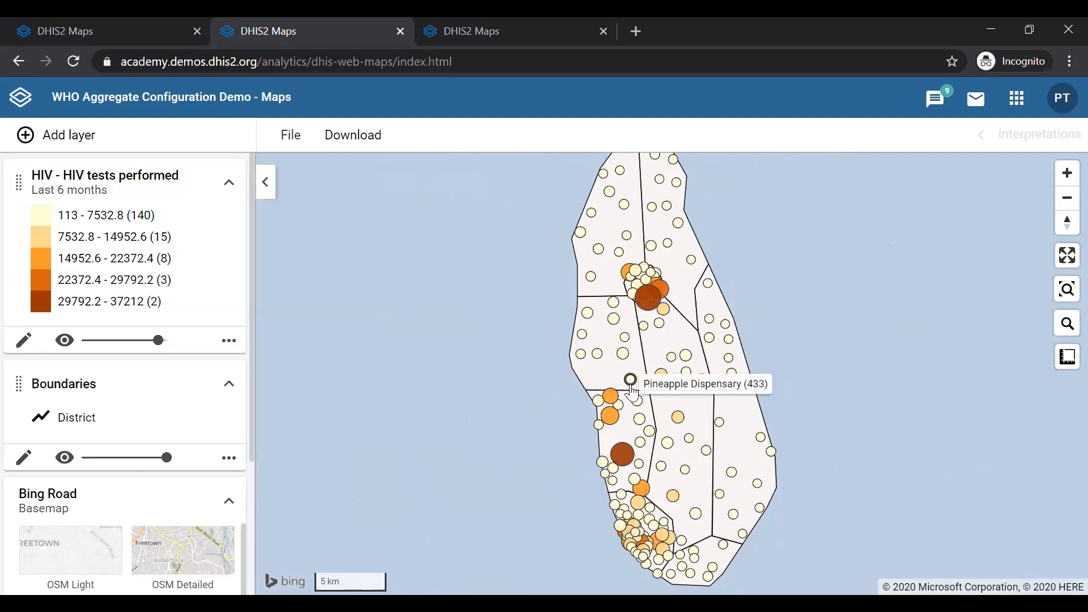
{"action": "scroll", "coordinate": [655, 309], "scroll_direction": "up", "scroll_amount": 5}
{"action": "scroll", "coordinate": [659, 316], "scroll_direction": "down", "scroll_amount": 5}
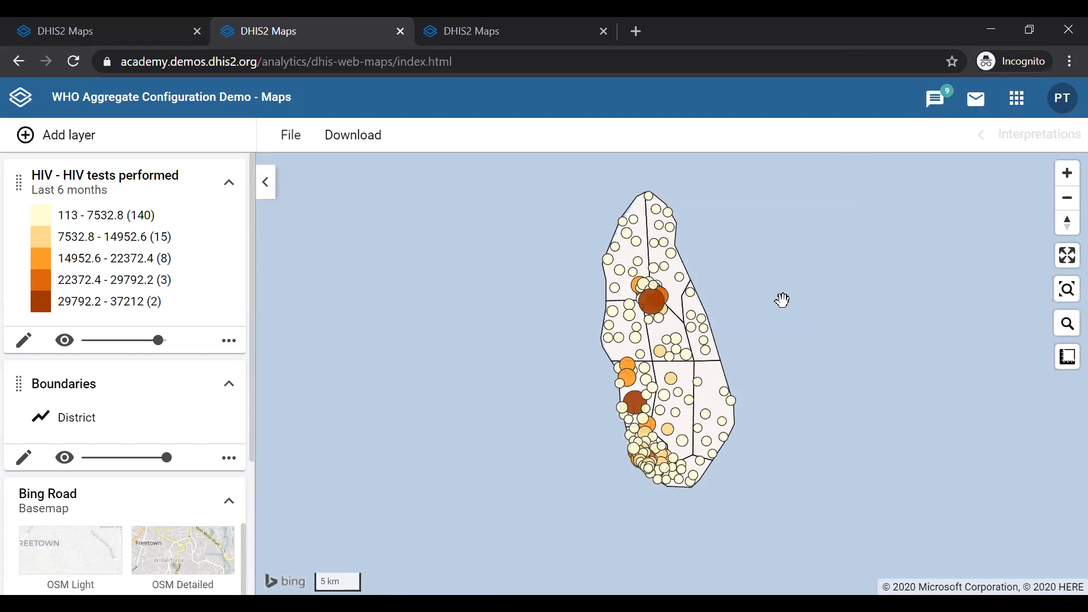
{"action": "scroll", "coordinate": [783, 300], "scroll_direction": "up", "scroll_amount": 2}
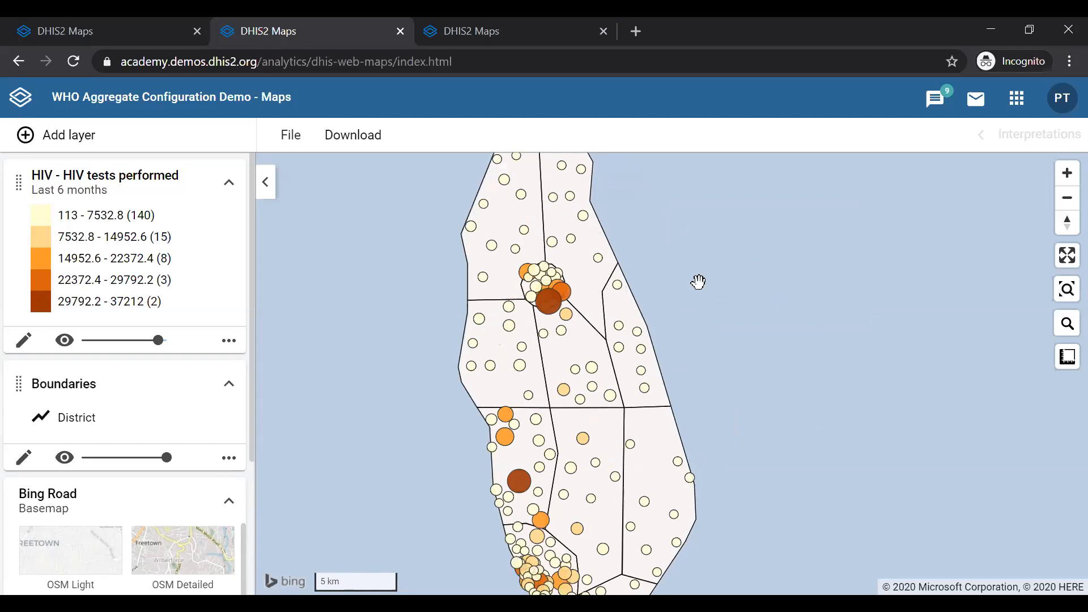
{"action": "left_click_drag", "start_coordinate": [695, 292], "coordinate": [850, 299]}
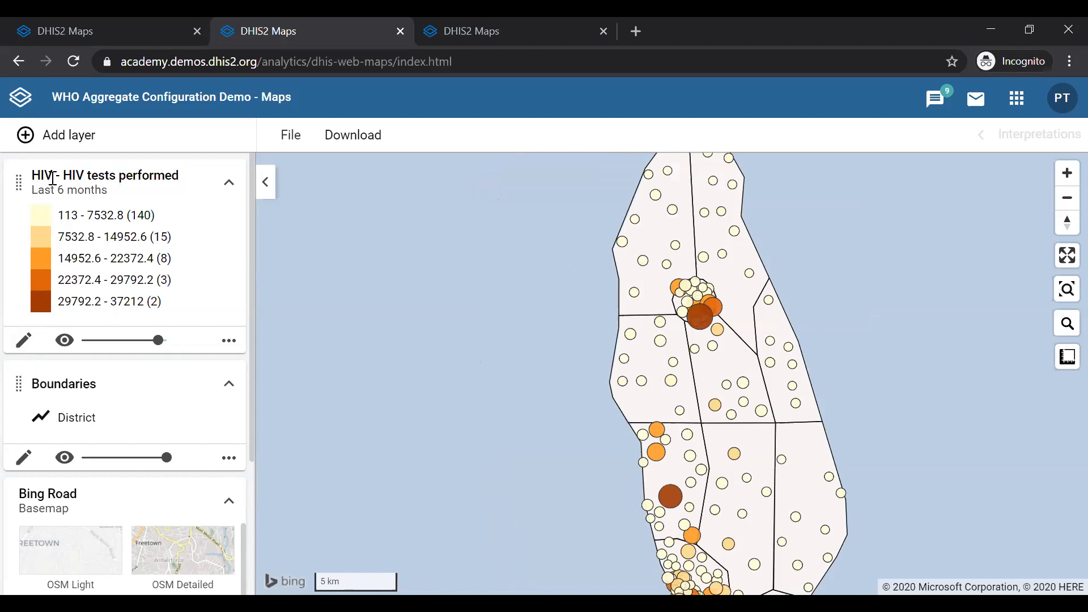
- Open the HIV tests performed layer for editing and review its data, period, organisation unit and style settings
{"action": "left_click", "coordinate": [23, 342]}
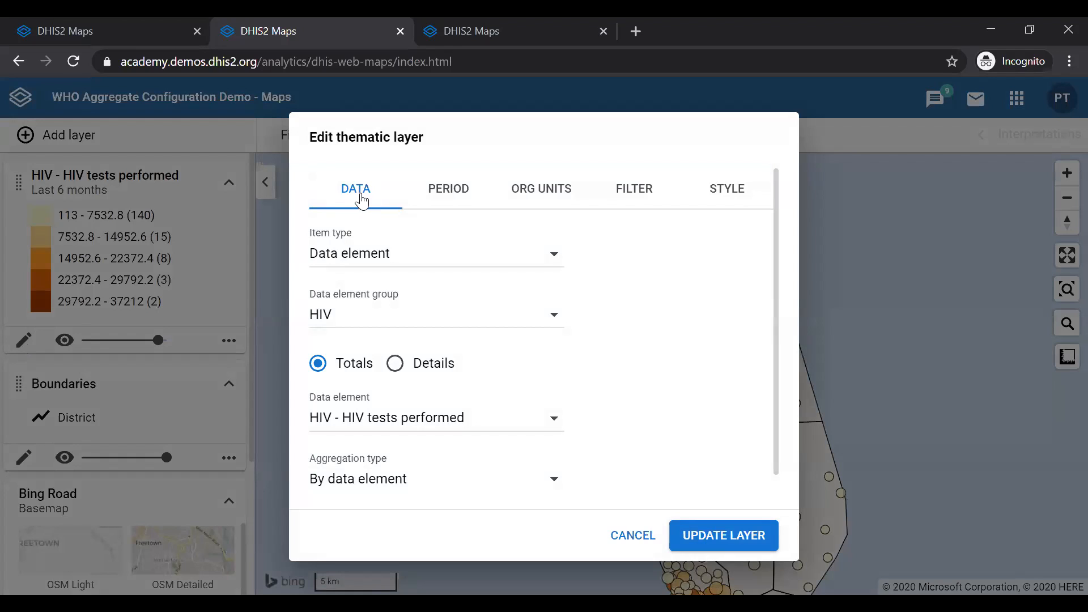
{"action": "left_click", "coordinate": [450, 196]}
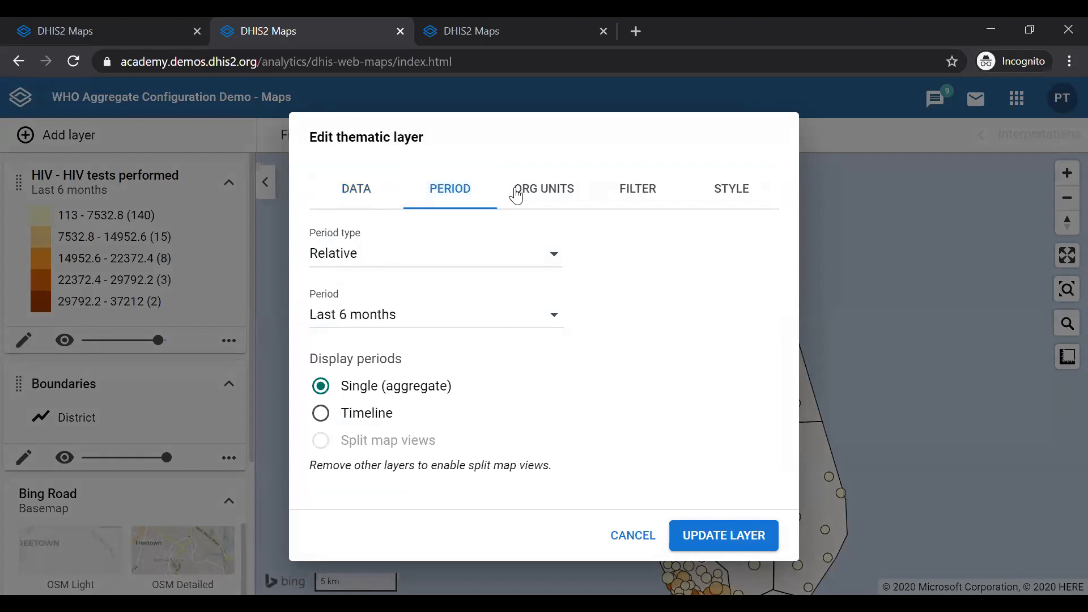
{"action": "left_click", "coordinate": [539, 193]}
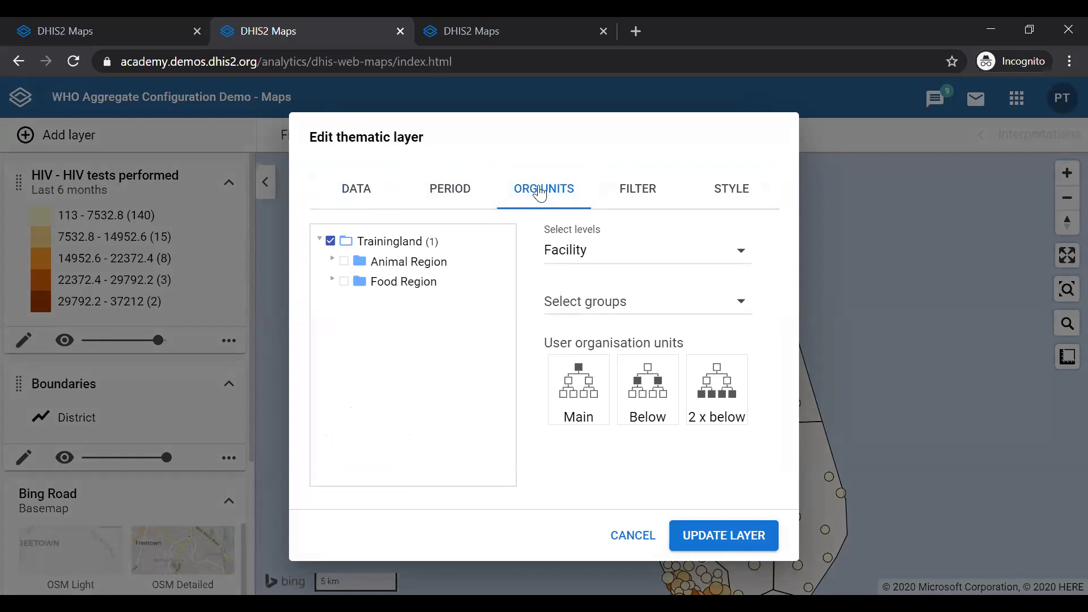
{"action": "left_click", "coordinate": [746, 202]}
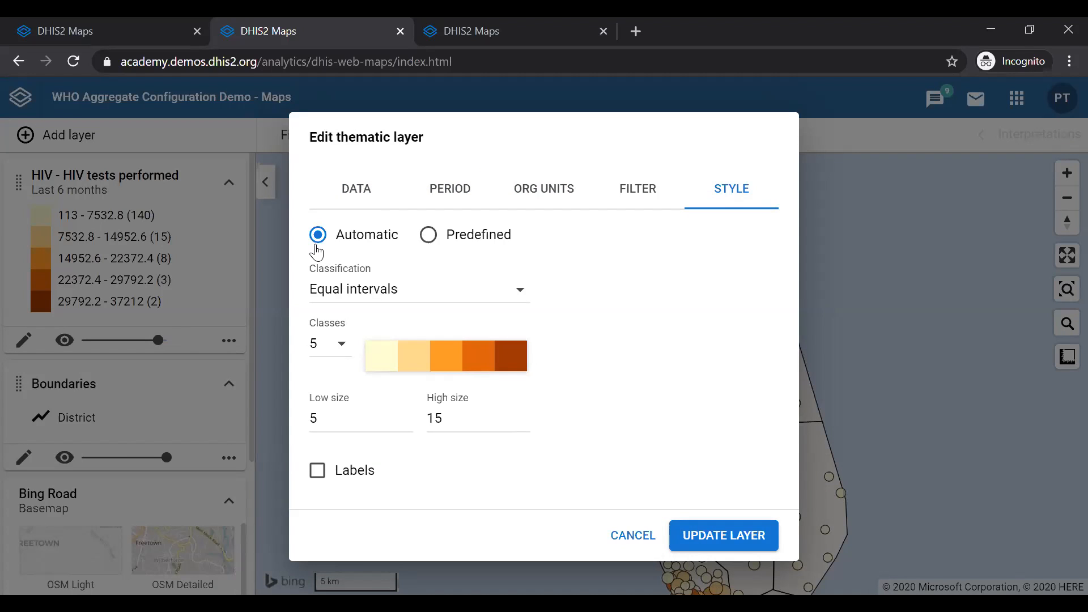
- Try the Predefined legend option, look through the available legend sets, and return the style to Automatic
{"action": "left_click", "coordinate": [487, 245]}
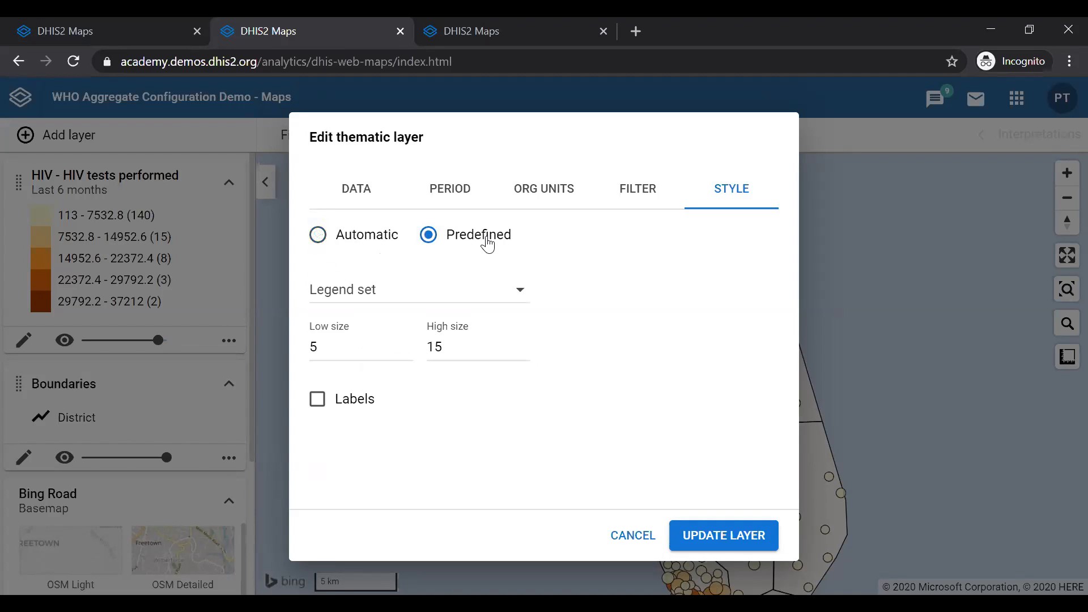
{"action": "left_click", "coordinate": [498, 296]}
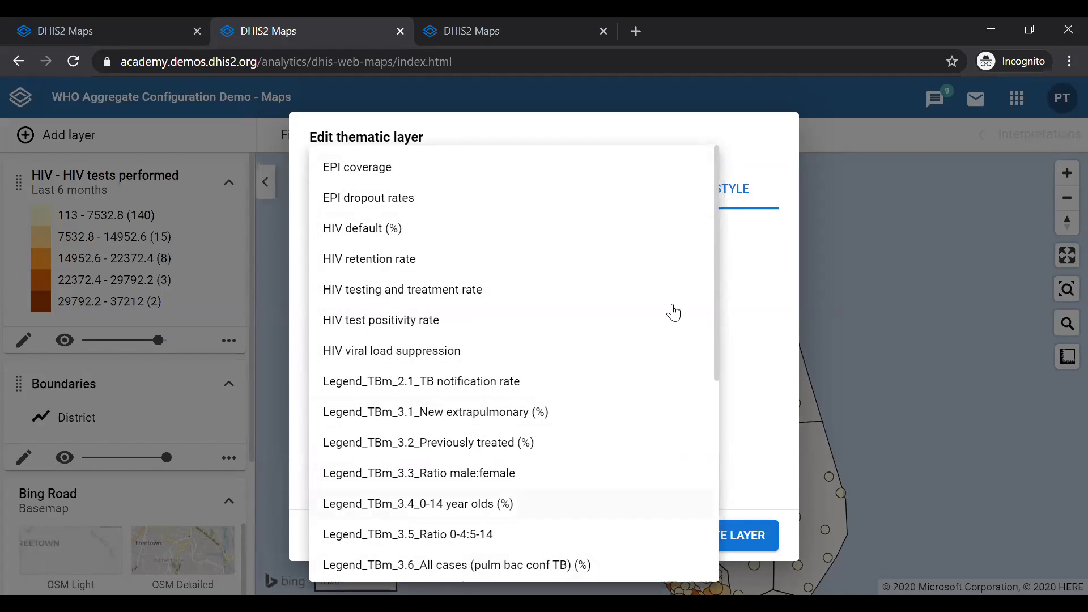
{"action": "scroll", "coordinate": [554, 506], "scroll_direction": "down", "scroll_amount": 5}
{"action": "scroll", "coordinate": [554, 505], "scroll_direction": "up", "scroll_amount": 5}
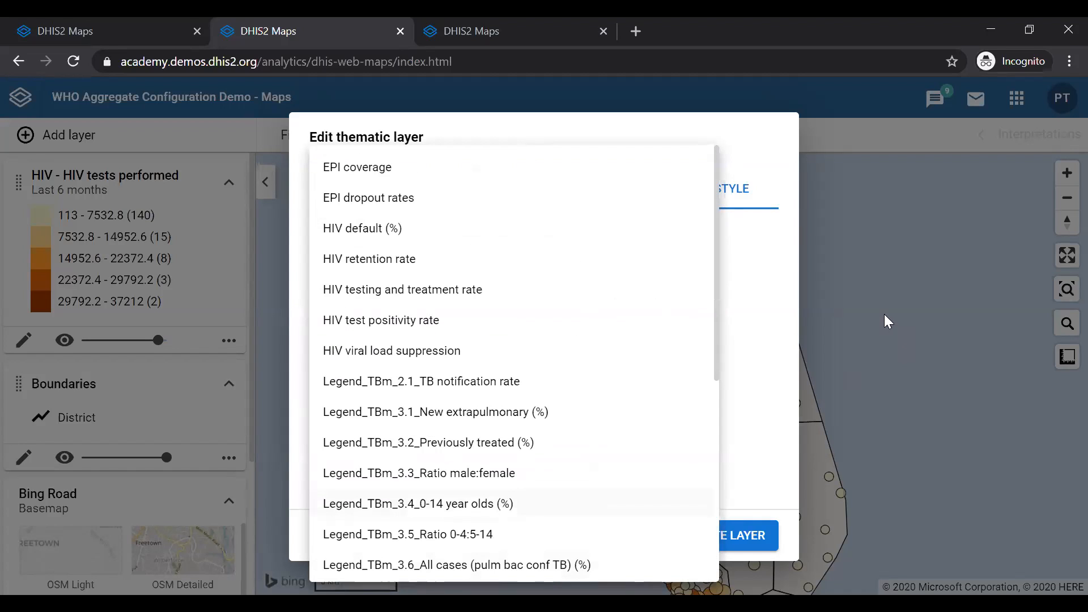
{"action": "left_click", "coordinate": [760, 285]}
{"action": "left_click", "coordinate": [318, 235]}
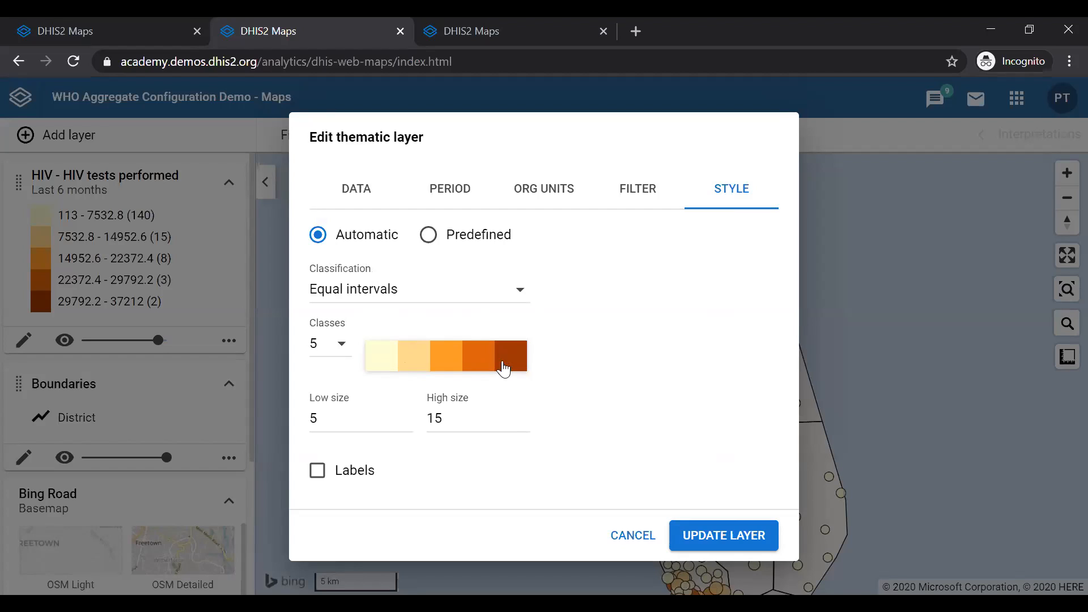
- Look through the available colour scales for the five classes without choosing a different one
{"action": "left_click", "coordinate": [447, 369]}
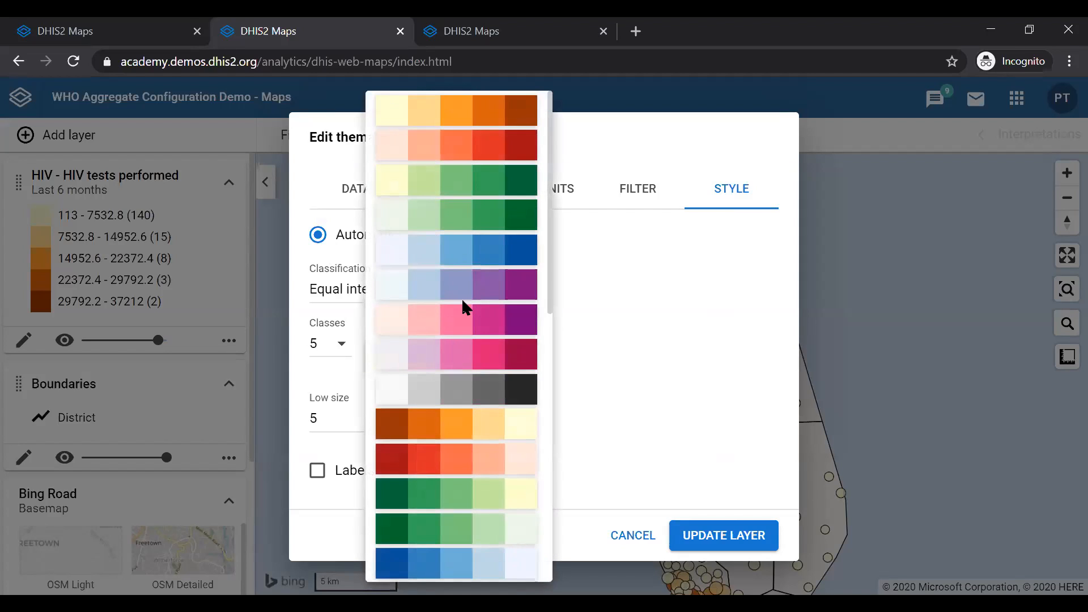
{"action": "scroll", "coordinate": [462, 306], "scroll_direction": "down", "scroll_amount": 10}
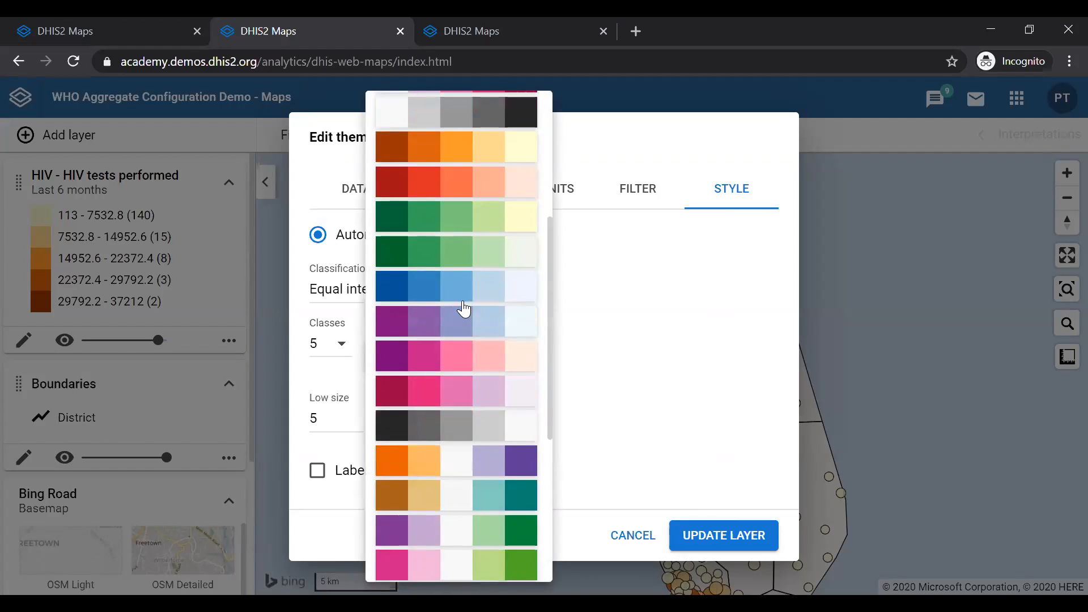
{"action": "scroll", "coordinate": [463, 307], "scroll_direction": "up", "scroll_amount": 5}
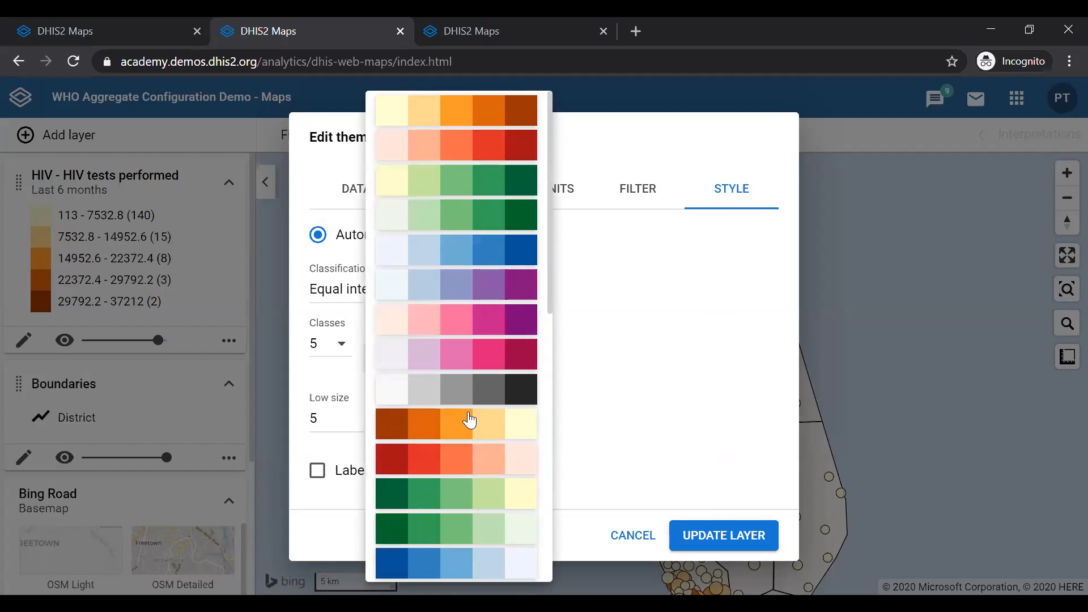
{"action": "scroll", "coordinate": [469, 418], "scroll_direction": "down", "scroll_amount": 5}
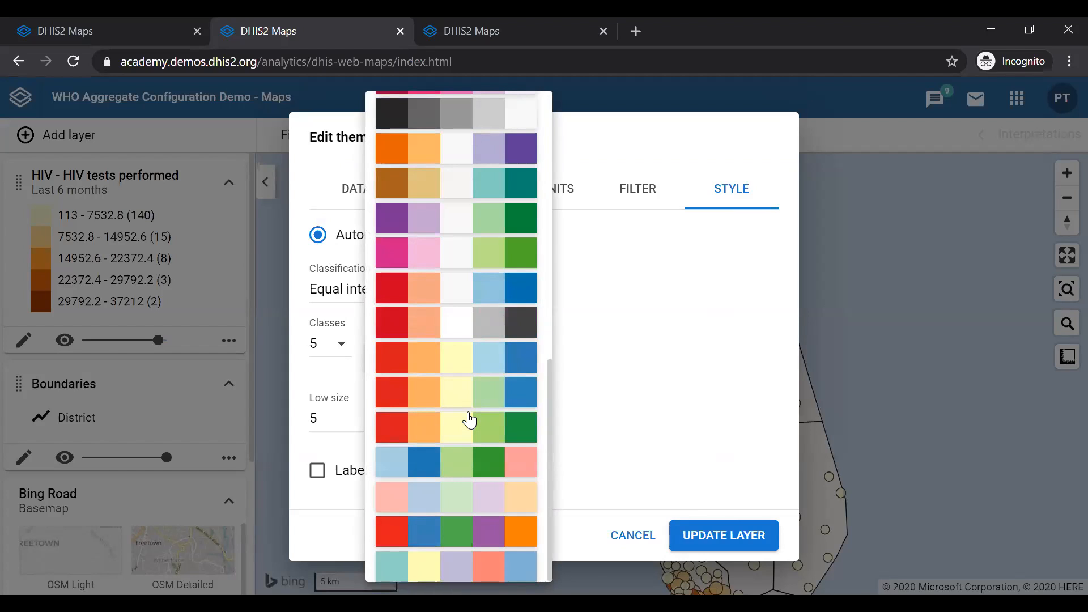
{"action": "scroll", "coordinate": [470, 420], "scroll_direction": "up", "scroll_amount": 5}
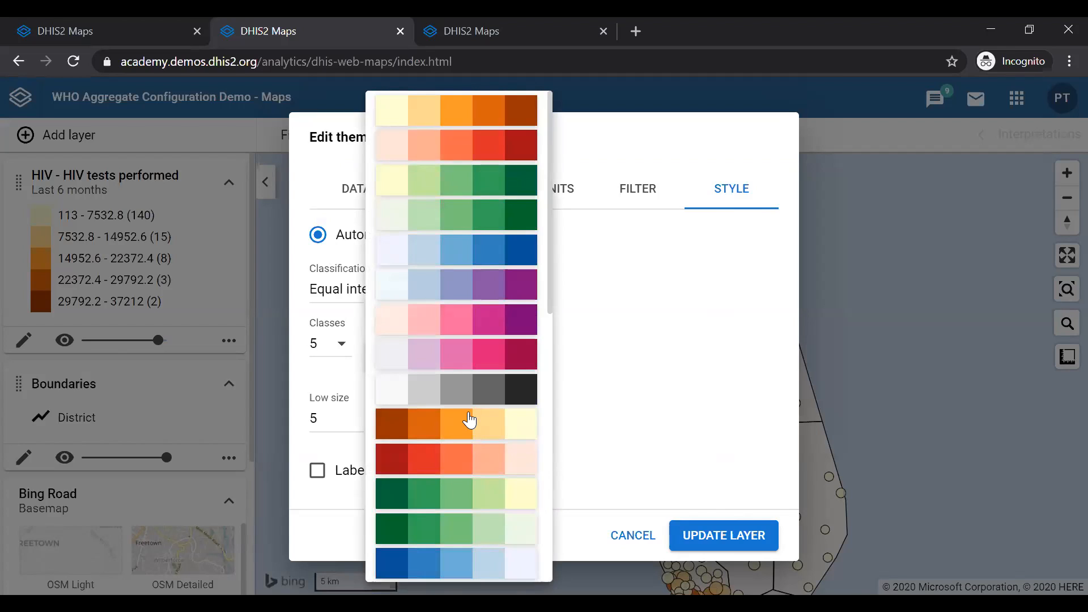
{"action": "left_click", "coordinate": [701, 354]}
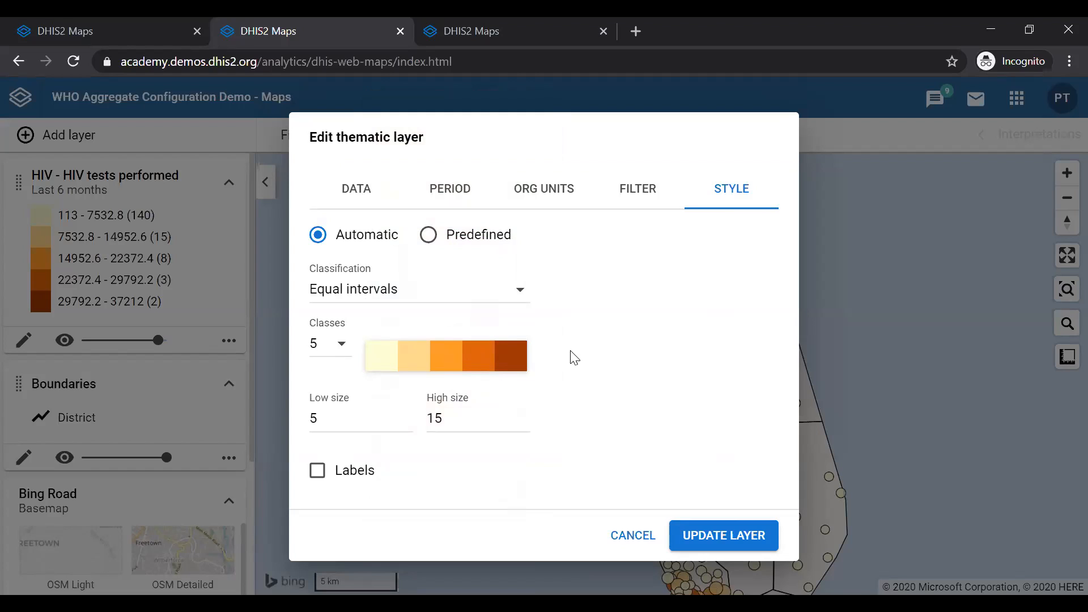
- Review the classification options, keep Equal intervals, and update the thematic layer
{"action": "left_click", "coordinate": [385, 307]}
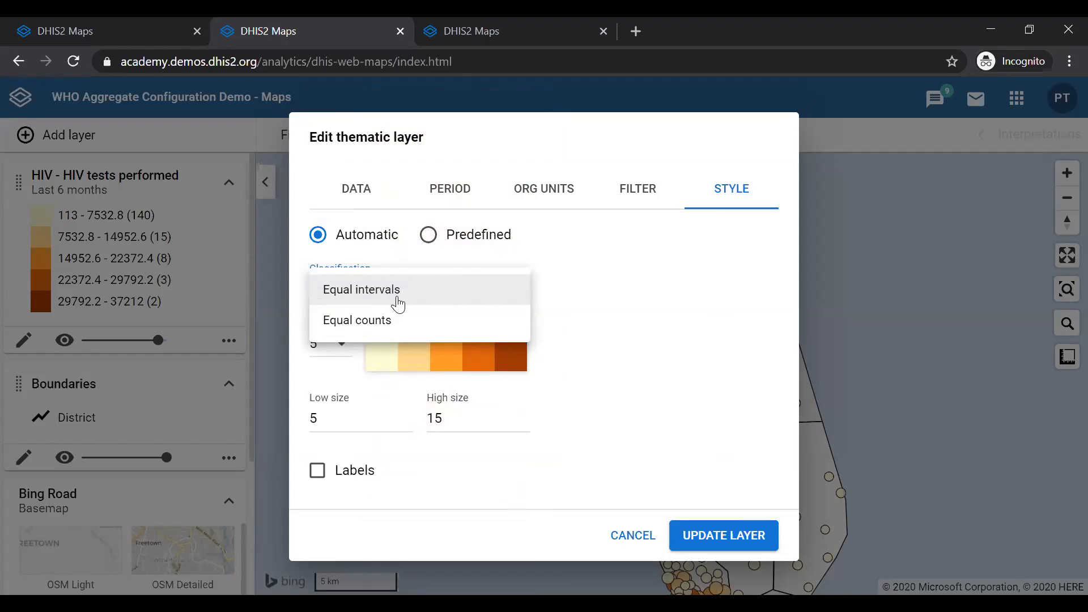
{"action": "left_click", "coordinate": [628, 317]}
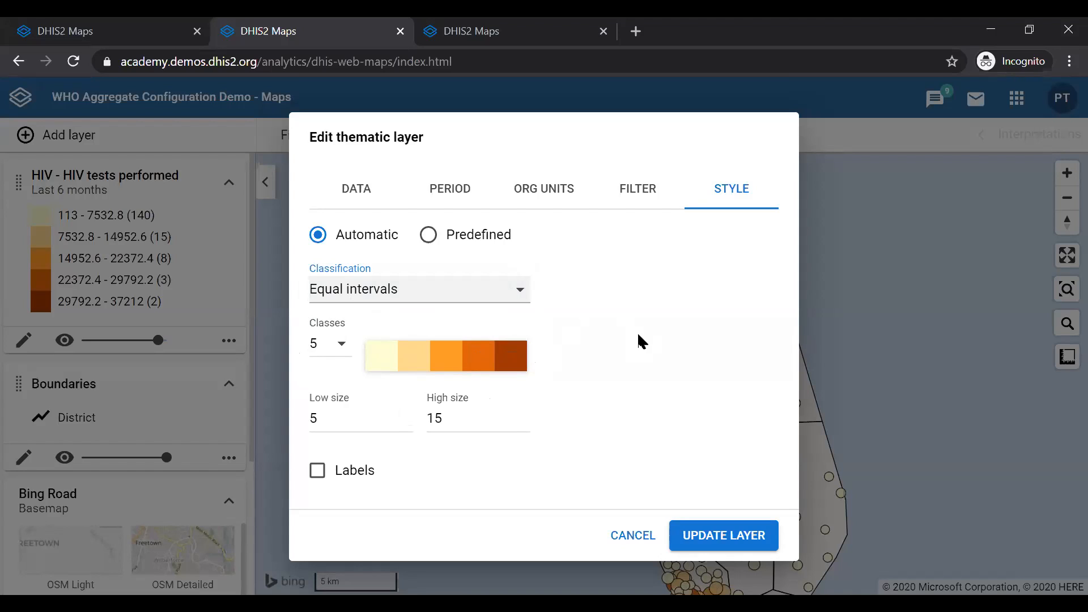
{"action": "left_click", "coordinate": [467, 301]}
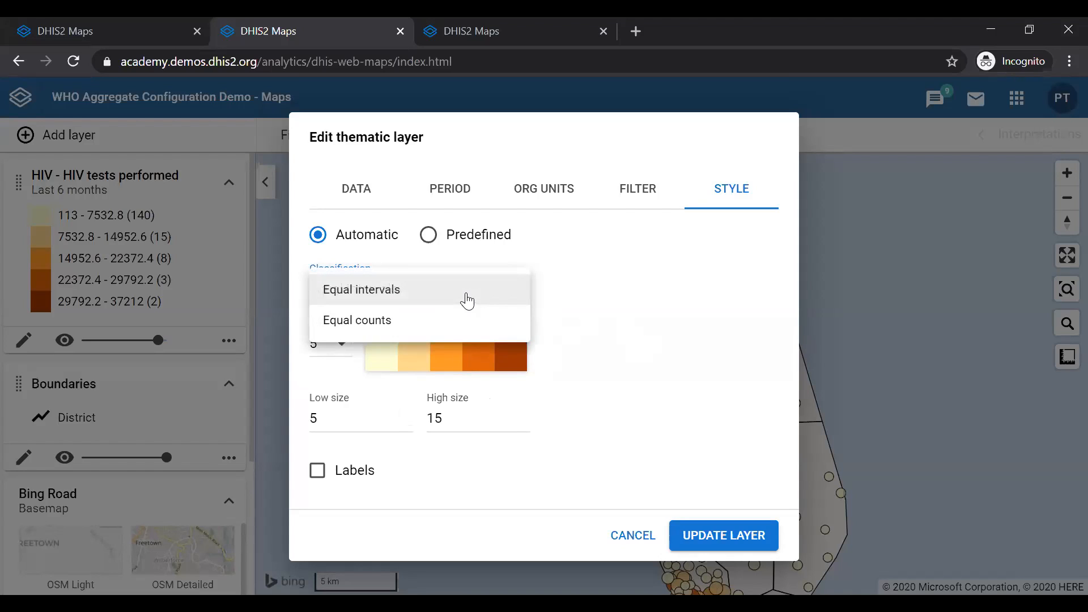
{"action": "left_click", "coordinate": [624, 306]}
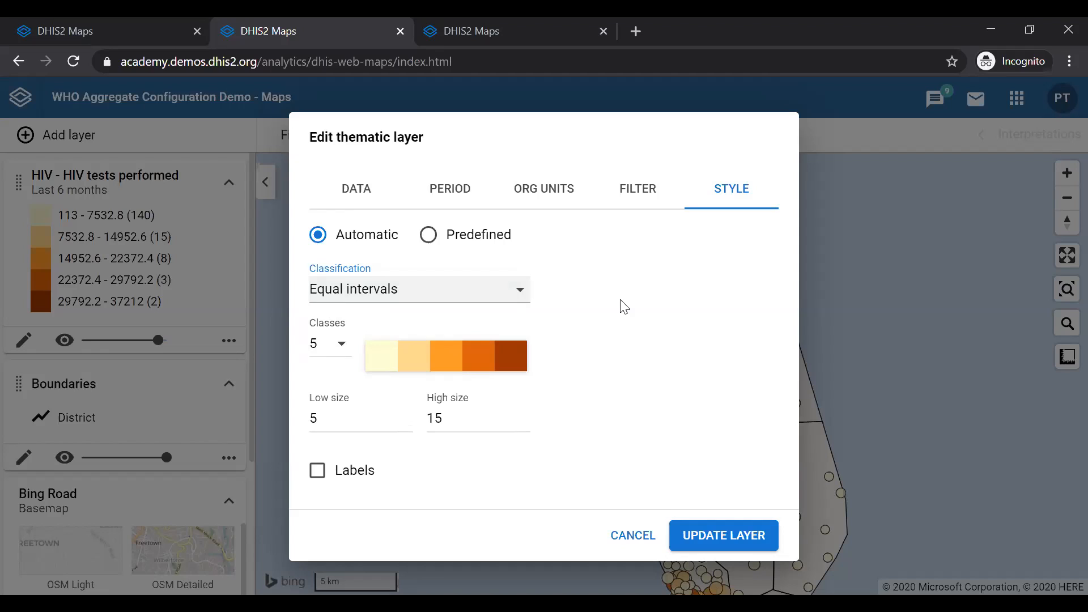
{"action": "left_click", "coordinate": [680, 342]}
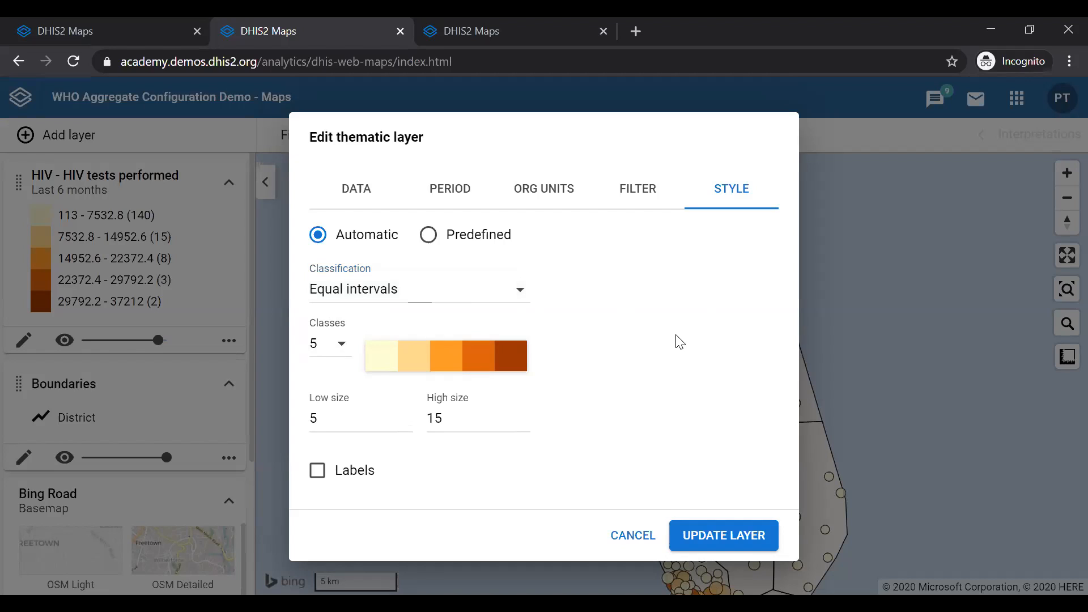
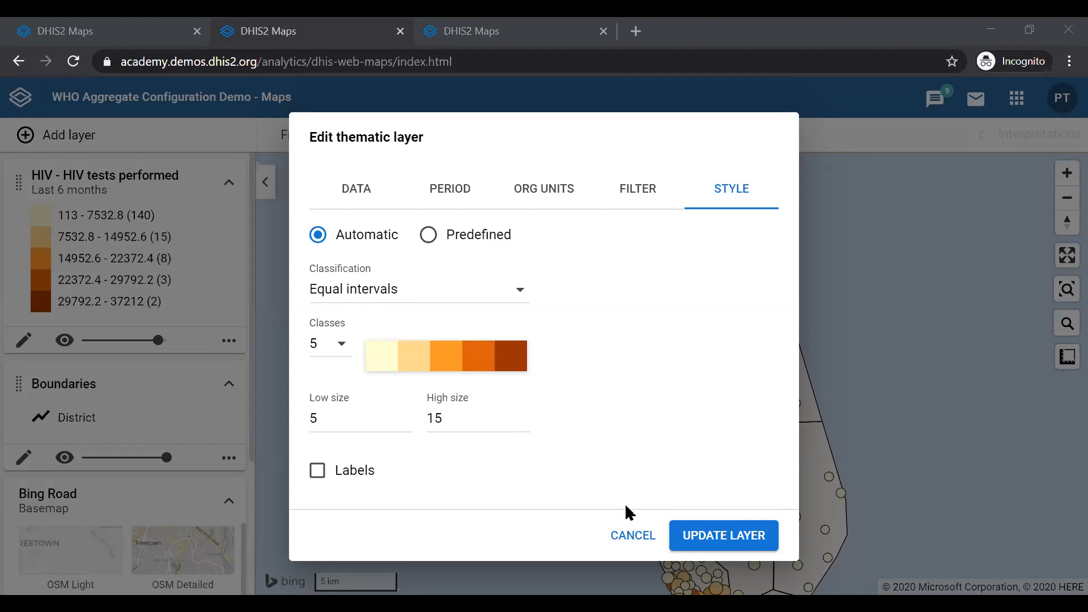
{"action": "left_click", "coordinate": [737, 540]}
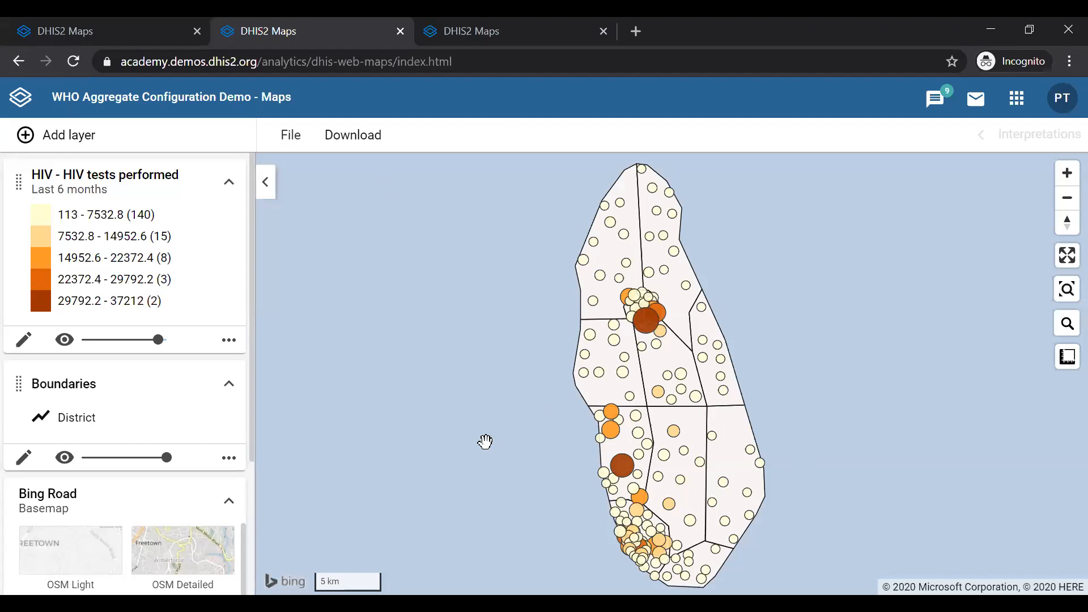
- Set the HIV tests performed layer to 3 classes, update it, and examine the facilities on the map
{"action": "left_click", "coordinate": [22, 347]}
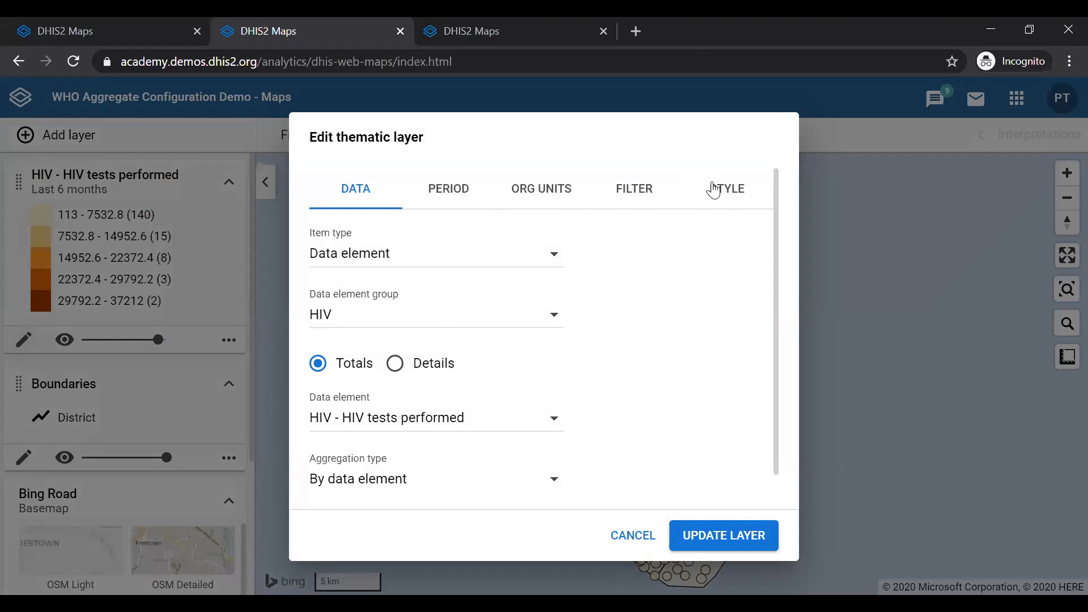
{"action": "left_click", "coordinate": [718, 189]}
{"action": "left_click", "coordinate": [327, 347]}
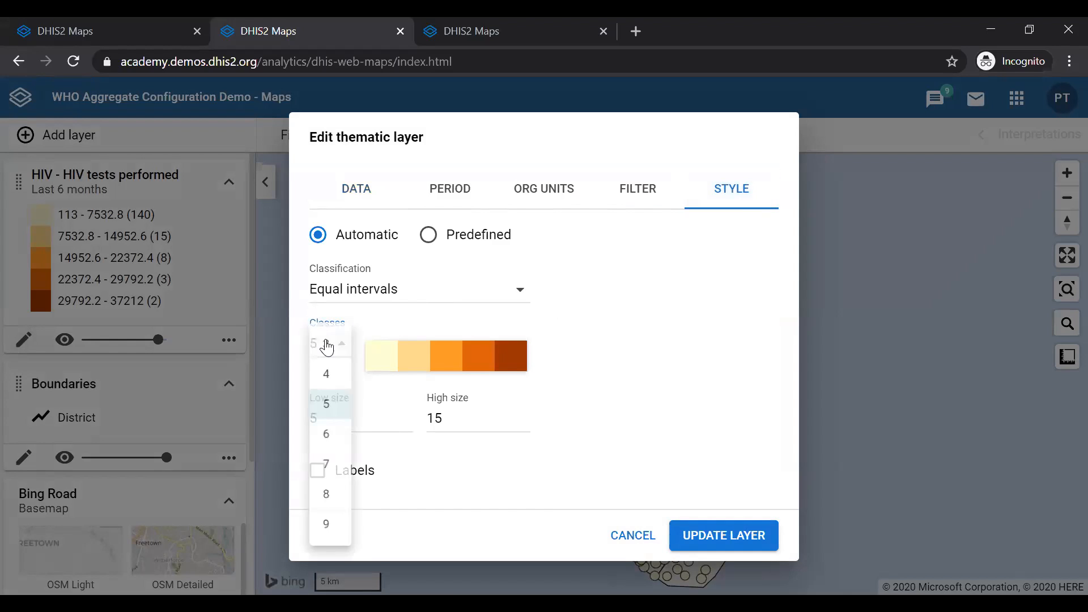
{"action": "left_click", "coordinate": [328, 349]}
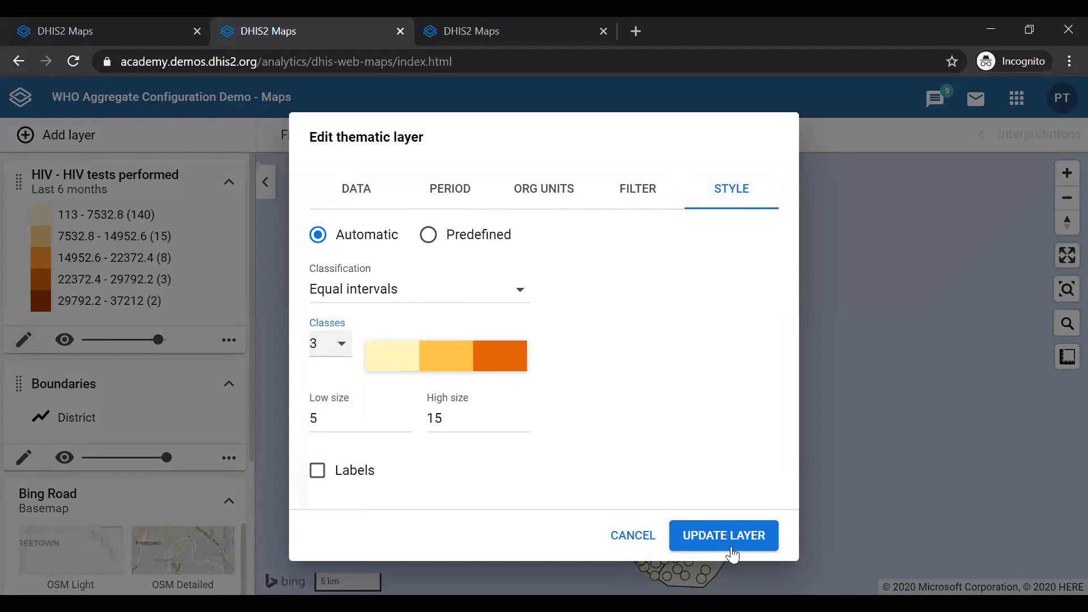
{"action": "left_click", "coordinate": [730, 539]}
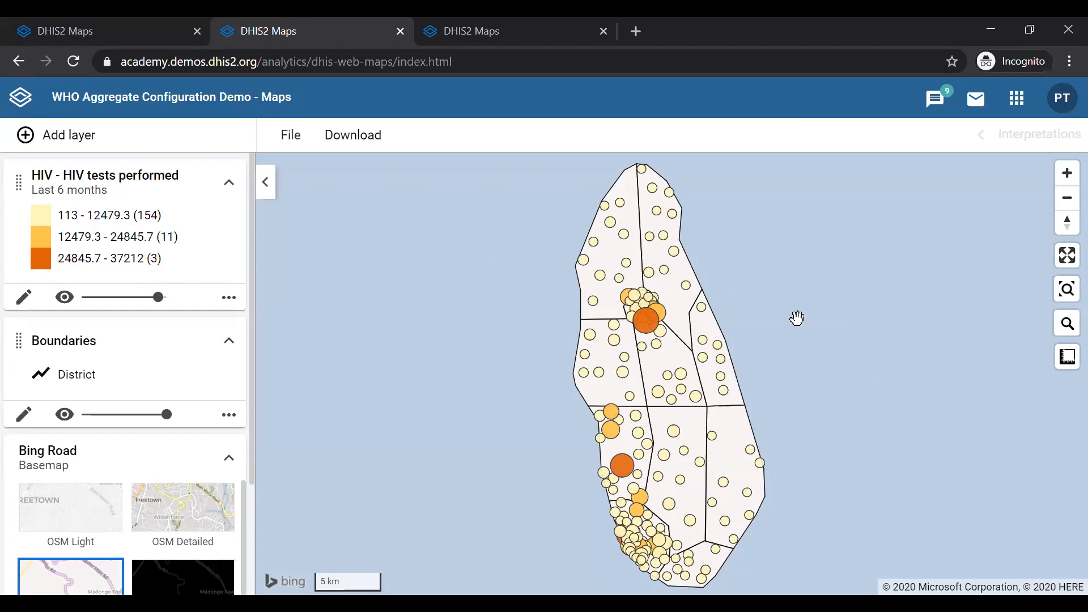
{"action": "scroll", "coordinate": [766, 310], "scroll_direction": "up", "scroll_amount": 3}
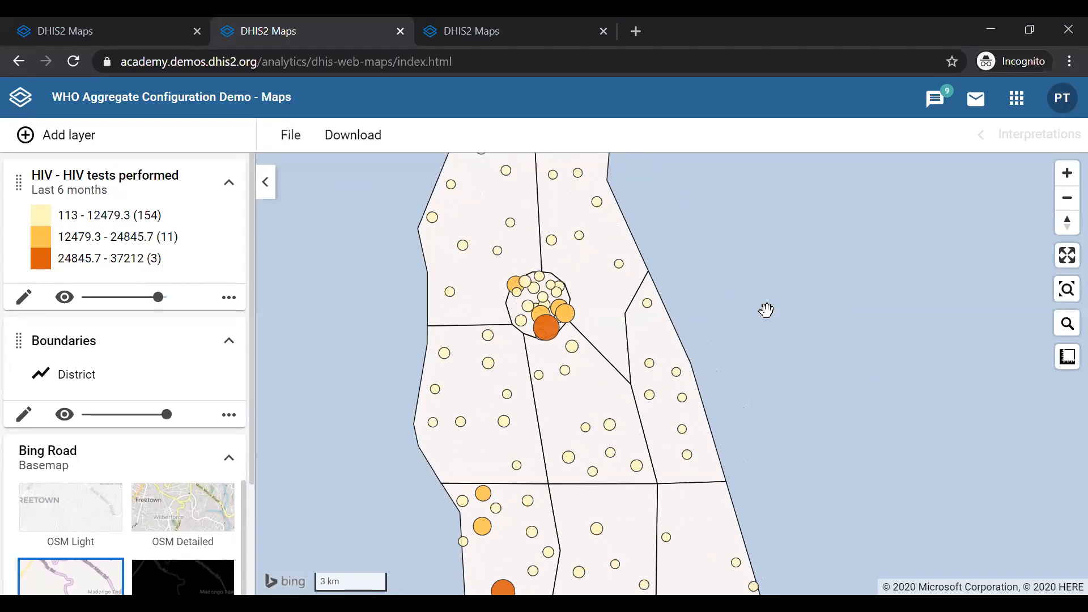
{"action": "left_click_drag", "start_coordinate": [697, 294], "coordinate": [936, 329]}
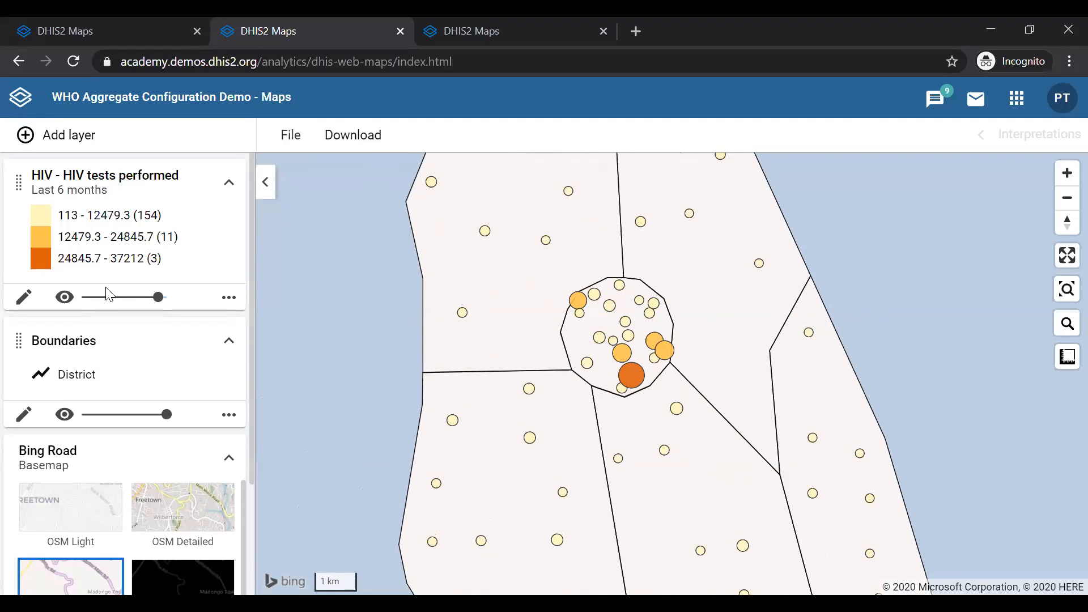
{"action": "scroll", "coordinate": [577, 401], "scroll_direction": "down", "scroll_amount": 3}
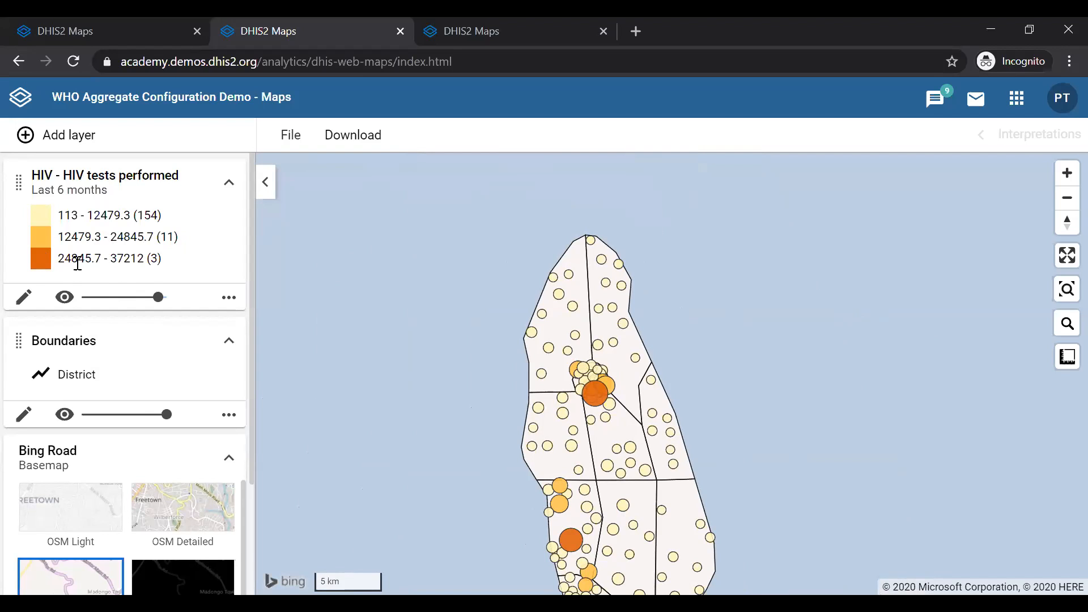
- Set the HIV tests performed layer to 9 classes, update it, and inspect the facility with the largest, darkest circle
{"action": "left_click", "coordinate": [24, 296]}
{"action": "left_click", "coordinate": [727, 189]}
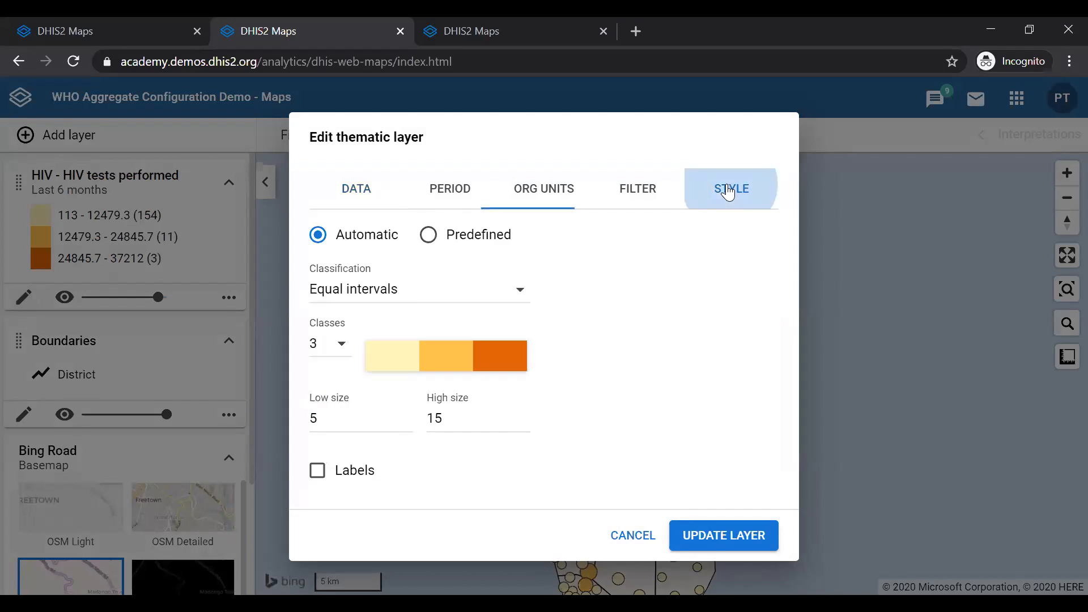
{"action": "left_click", "coordinate": [337, 344]}
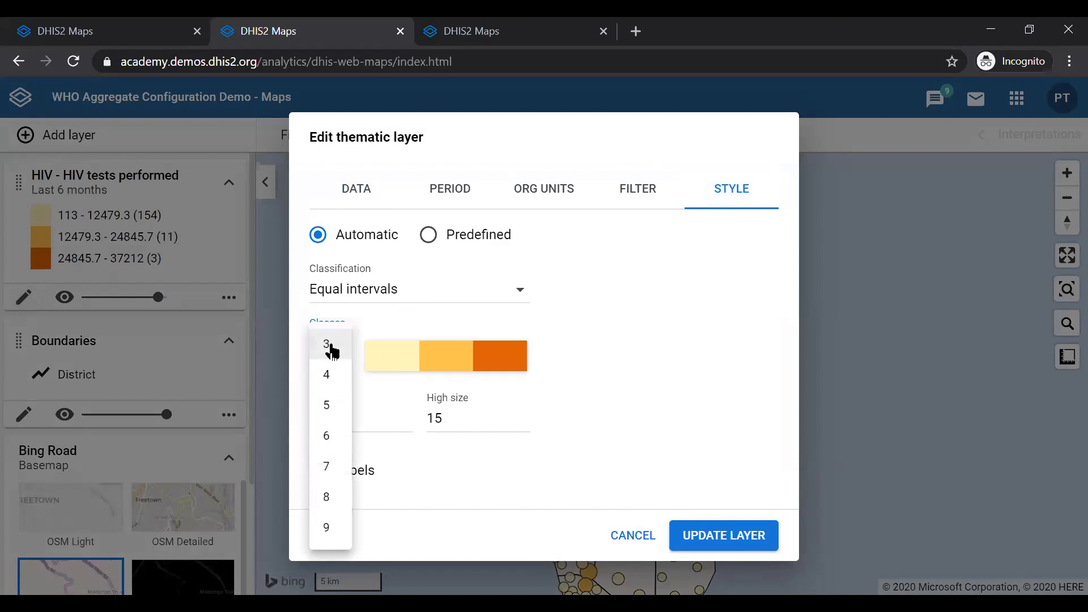
{"action": "left_click", "coordinate": [318, 535]}
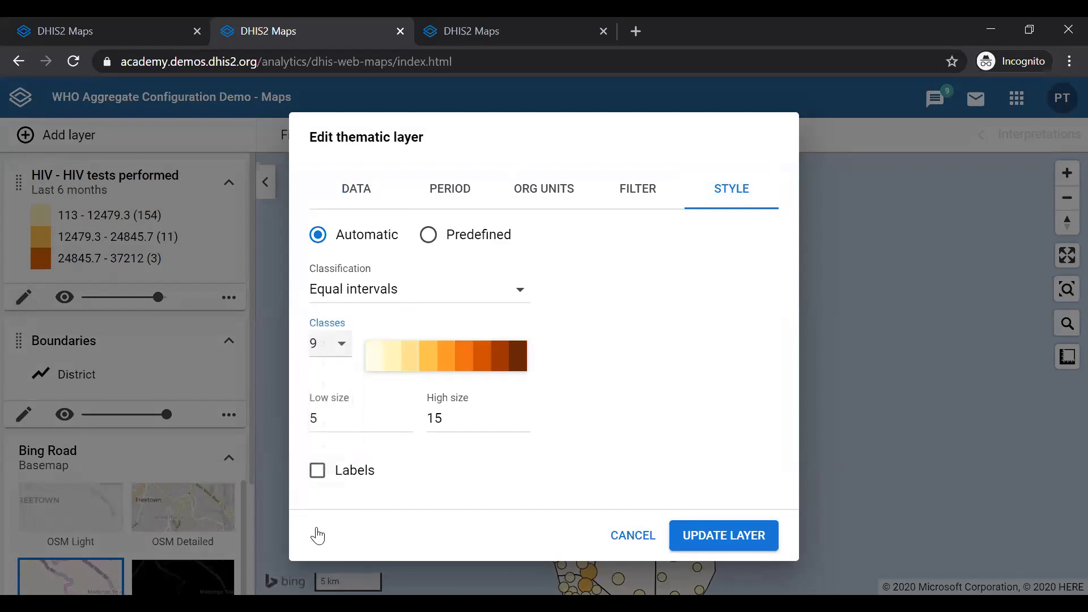
{"action": "left_click", "coordinate": [716, 547]}
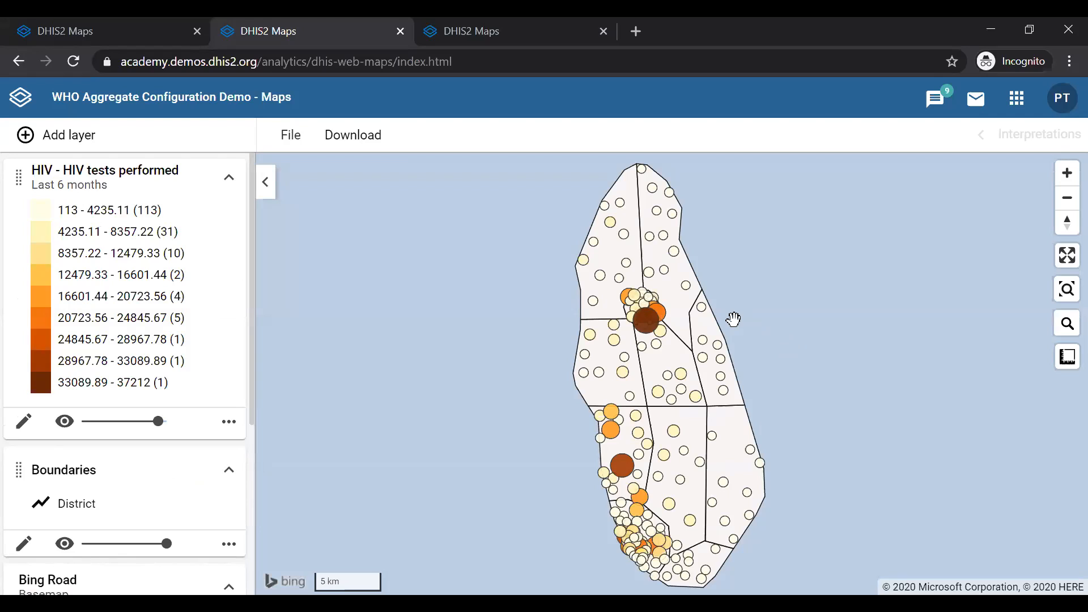
{"action": "mouse_move", "coordinate": [651, 328]}
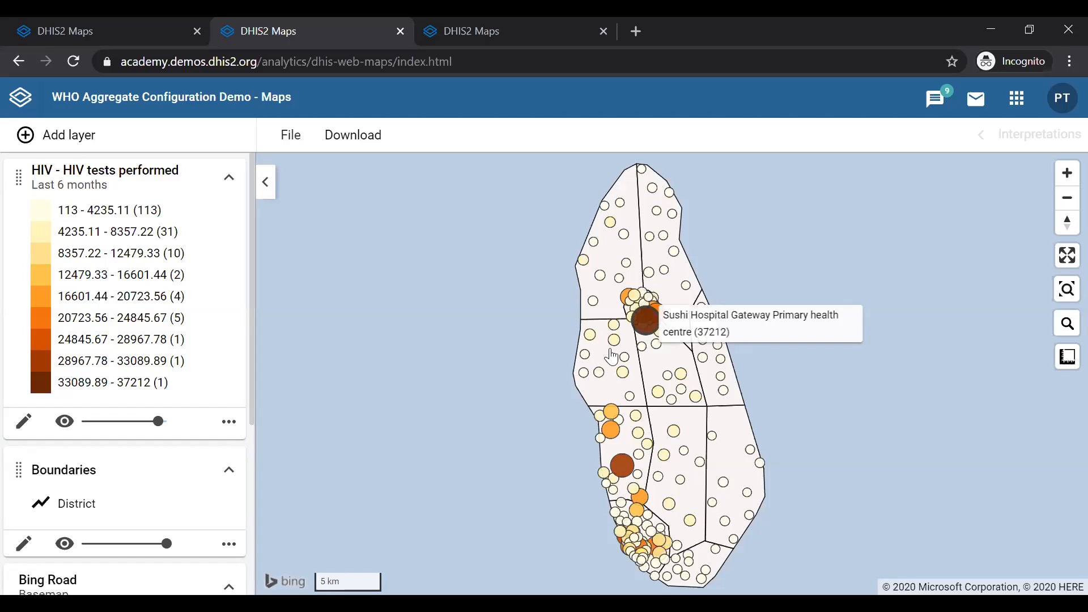
{"action": "scroll", "coordinate": [608, 347], "scroll_direction": "up", "scroll_amount": 2}
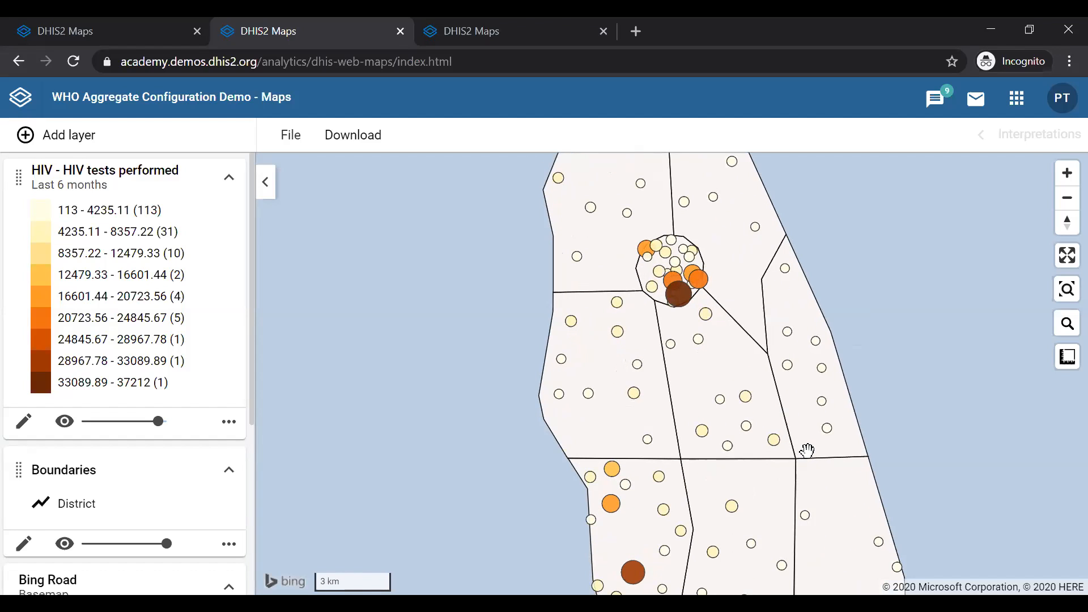
{"action": "mouse_move", "coordinate": [679, 303]}
{"action": "scroll", "coordinate": [634, 537], "scroll_direction": "down", "scroll_amount": 3}
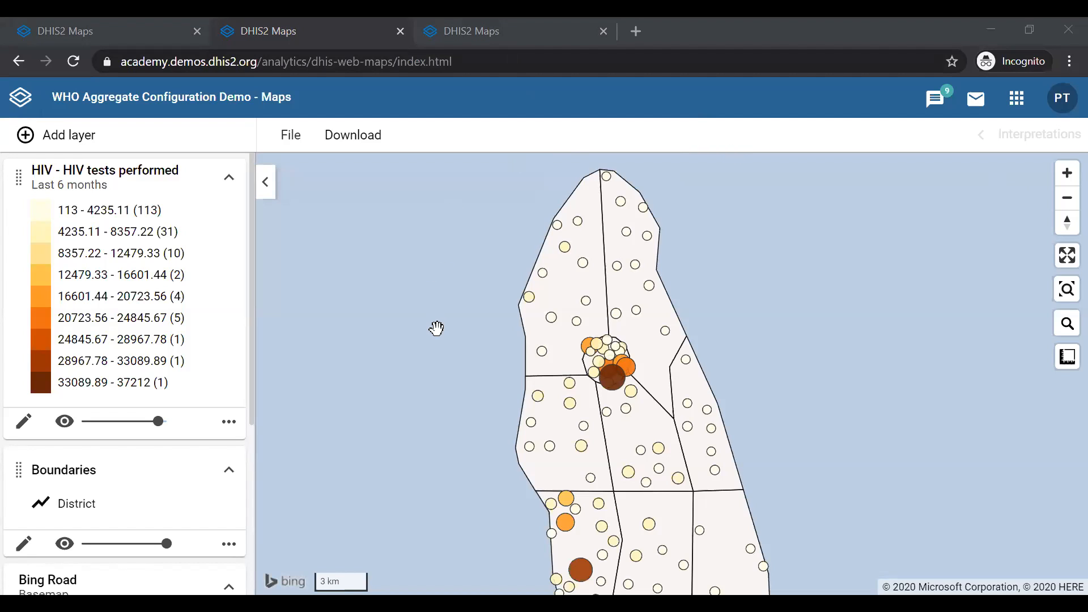
{"action": "scroll", "coordinate": [437, 328], "scroll_direction": "down", "scroll_amount": 1}
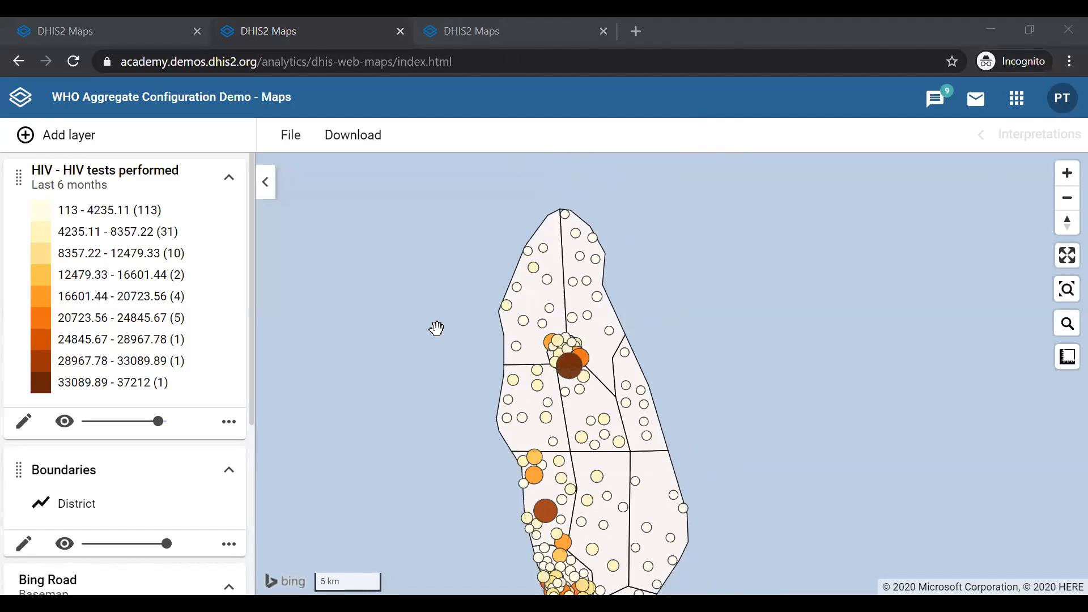
- Save the map under the name "PA - HIV Tests Performed - last 6 months - facility"
{"action": "left_click", "coordinate": [297, 148]}
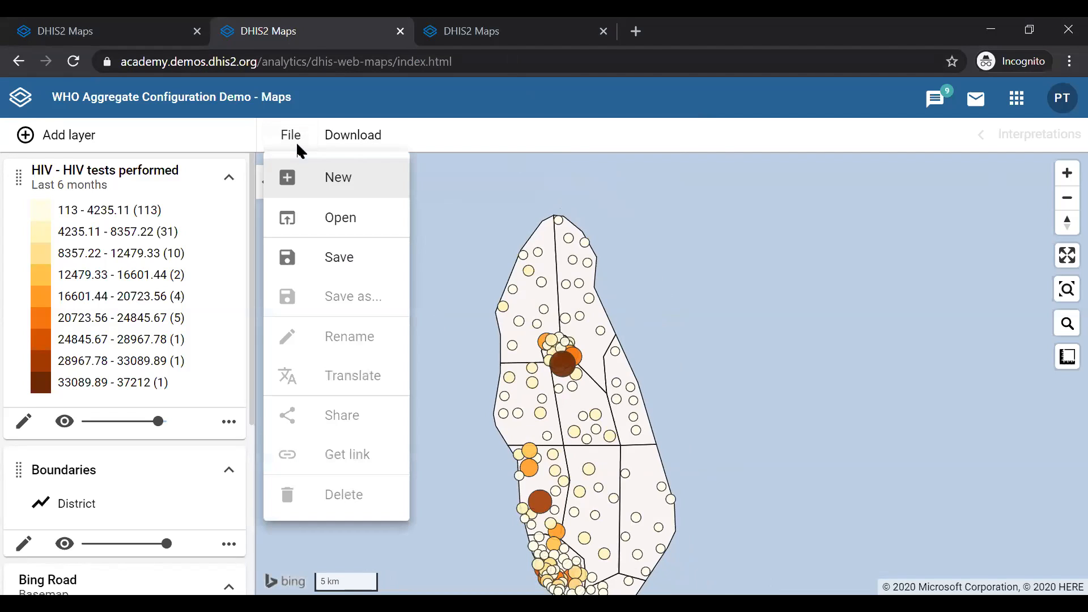
{"action": "left_click", "coordinate": [342, 267]}
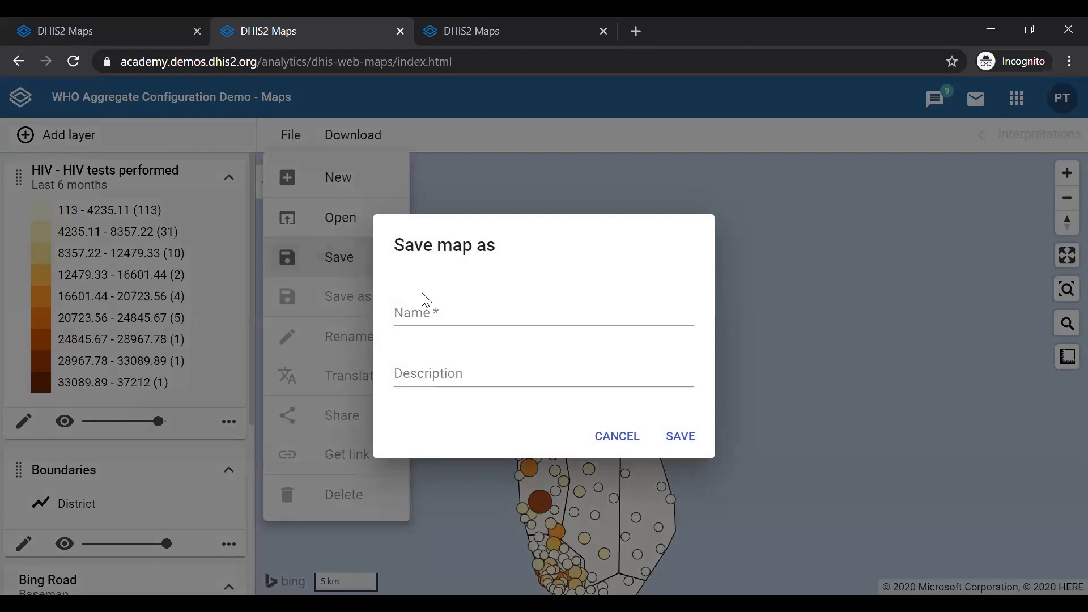
{"action": "left_click", "coordinate": [441, 319]}
{"action": "left_click", "coordinate": [440, 319]}
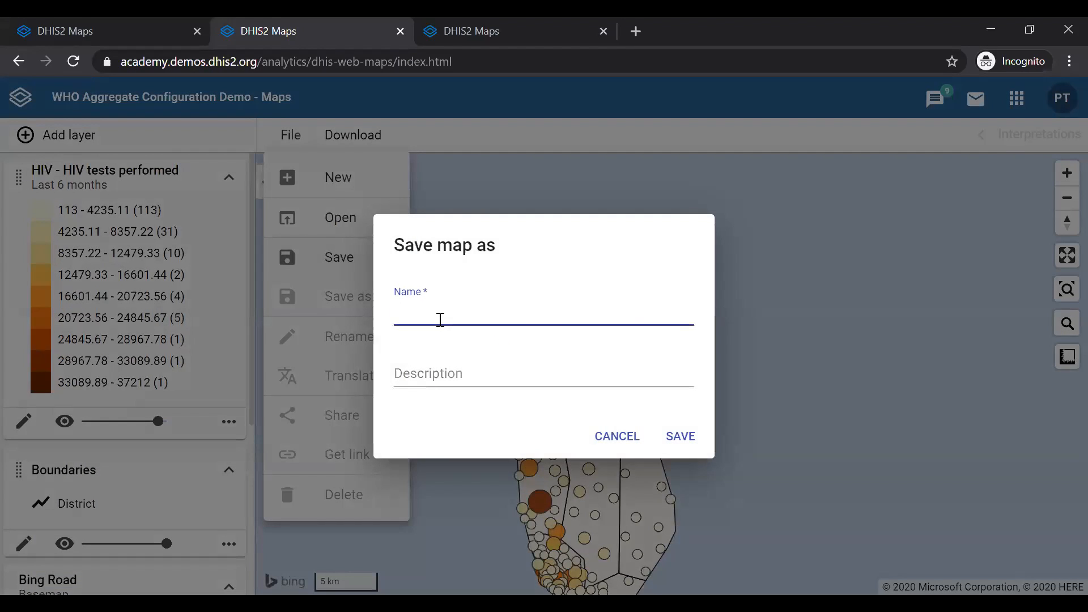
{"action": "type", "text": "PA - HIV Tests Performed -"}
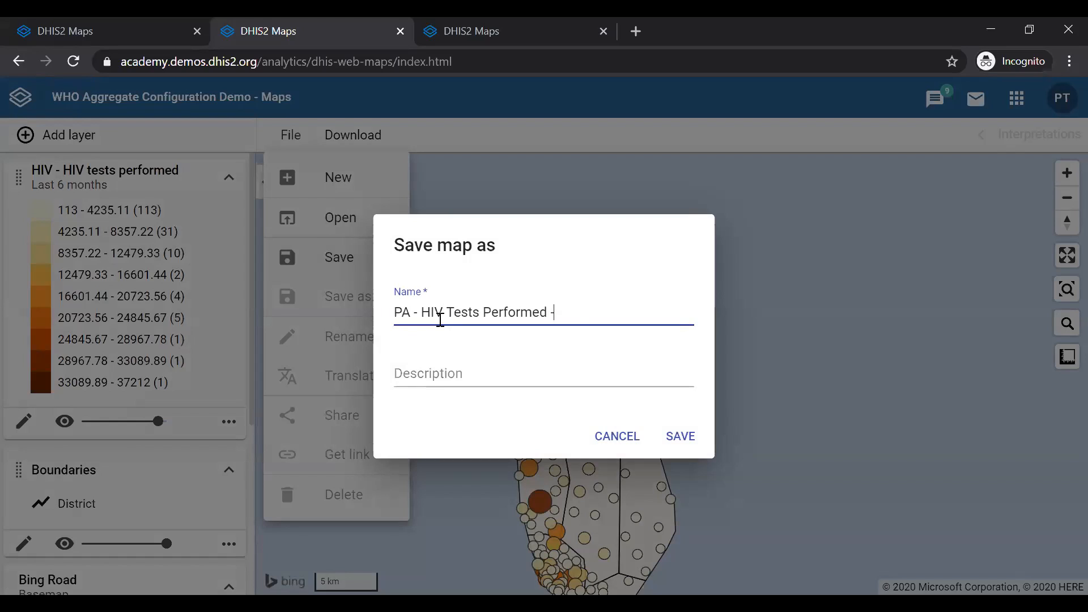
{"action": "type", "text": " last 6 months - facility"}
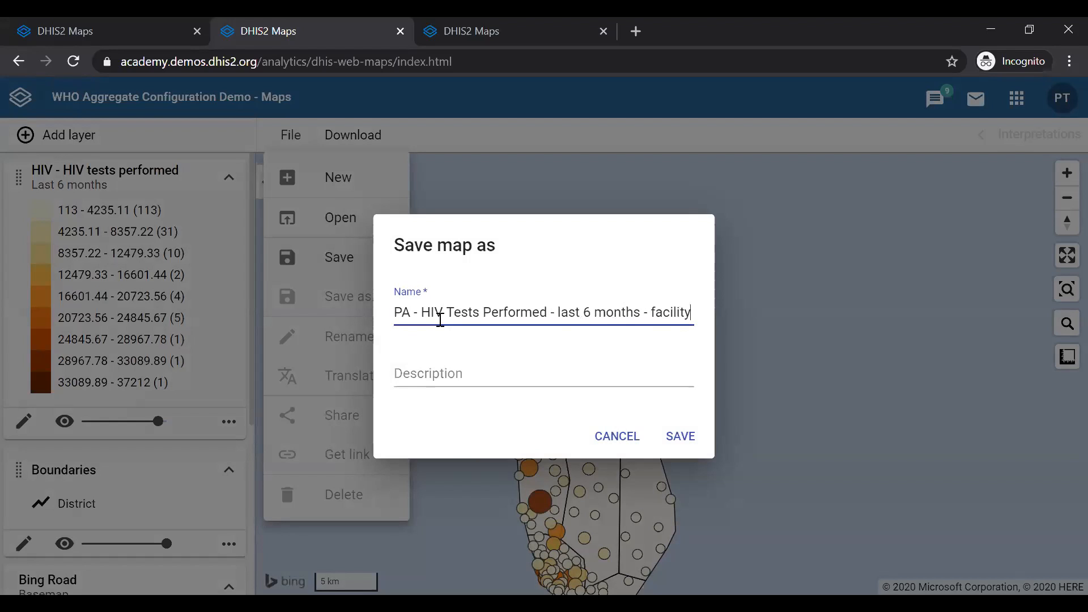
{"action": "left_click", "coordinate": [685, 441]}
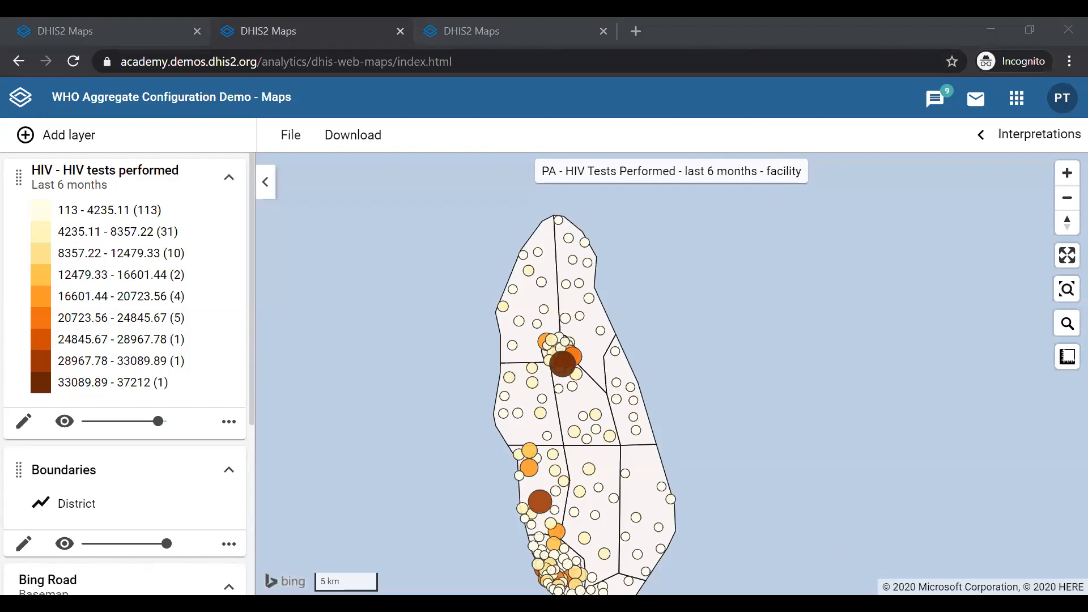
- Open the HIV tests performed layer's style settings, set 3 classes, and review the classification options while keeping Equal intervals
{"action": "left_click", "coordinate": [22, 422]}
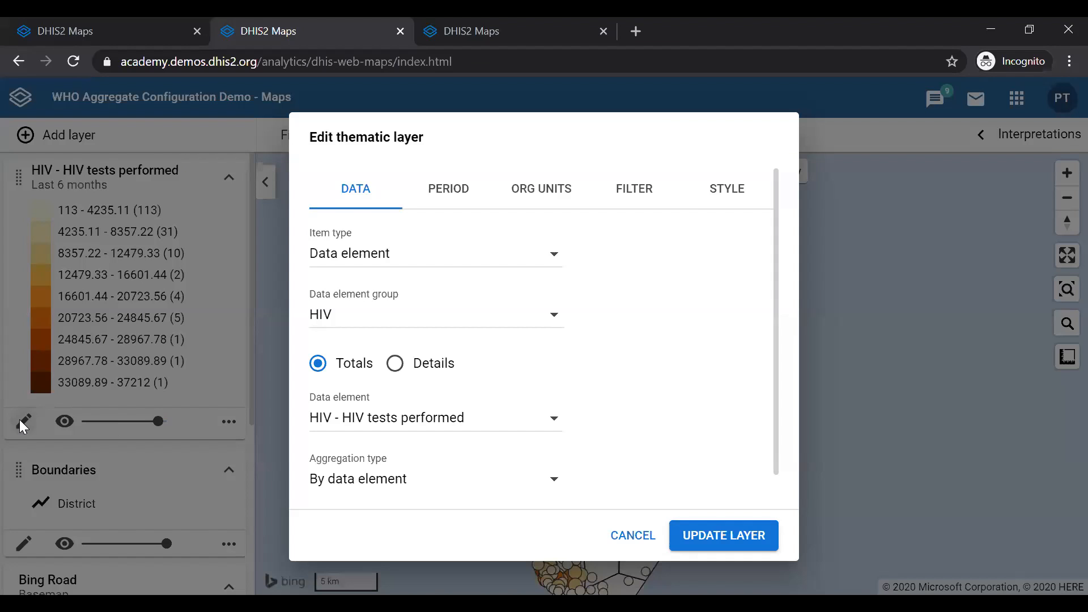
{"action": "left_click", "coordinate": [728, 203]}
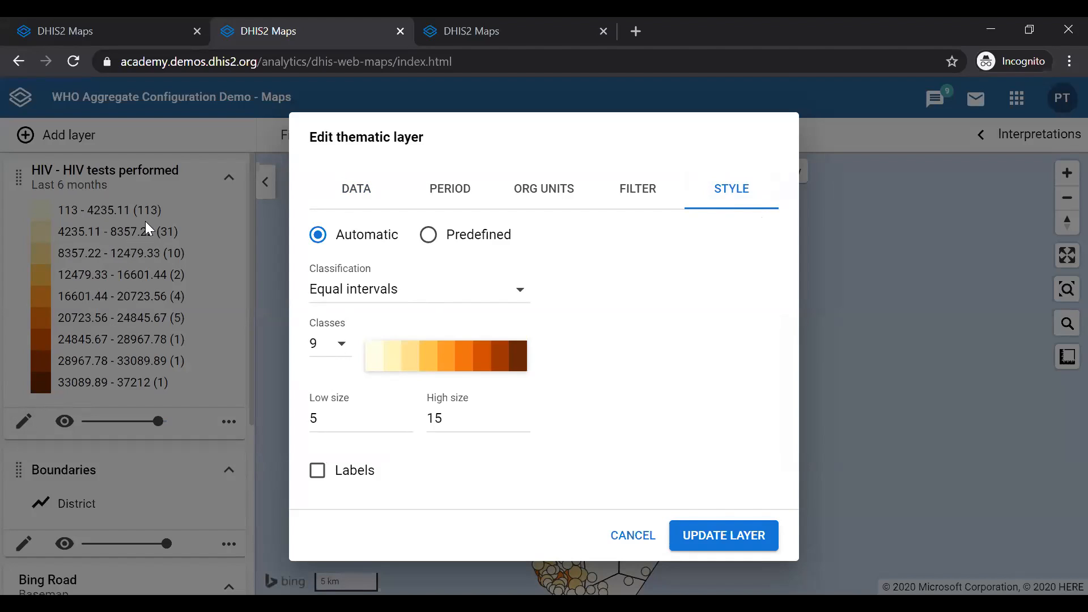
{"action": "left_click", "coordinate": [334, 355]}
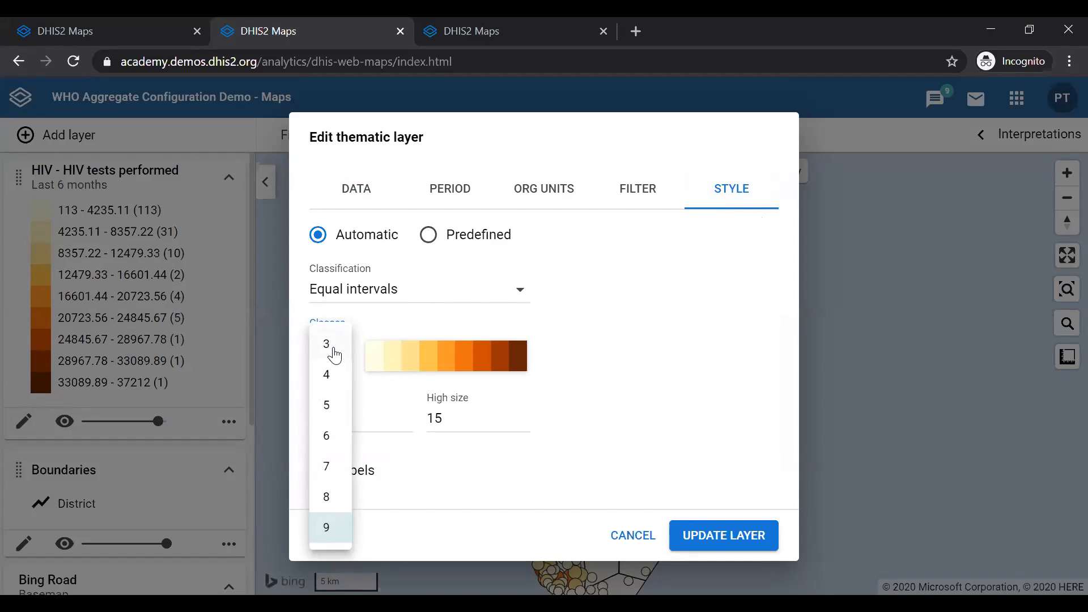
{"action": "left_click", "coordinate": [335, 356]}
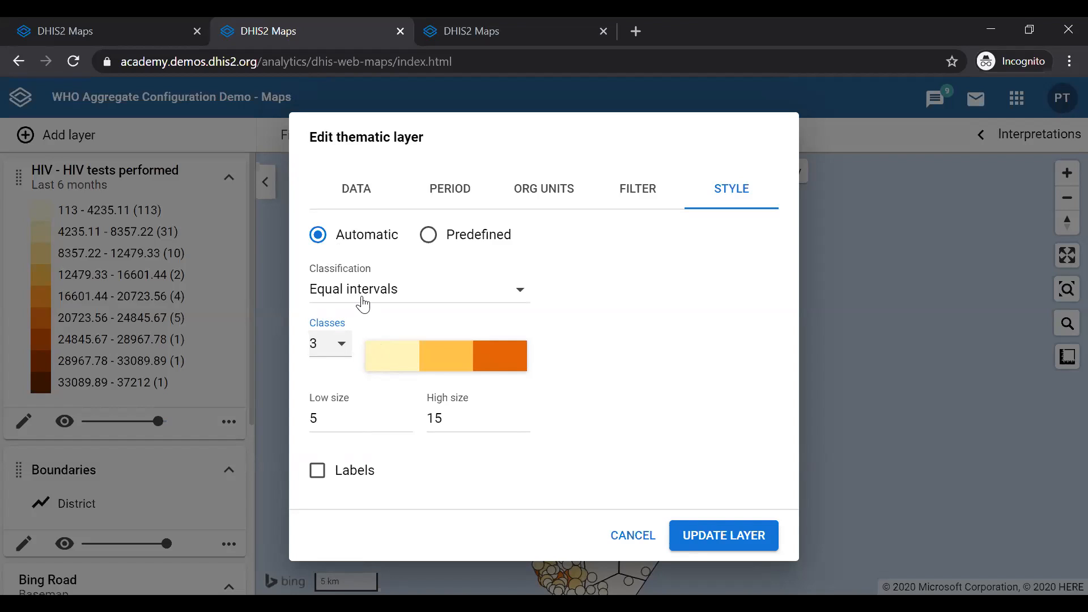
{"action": "left_click", "coordinate": [363, 290]}
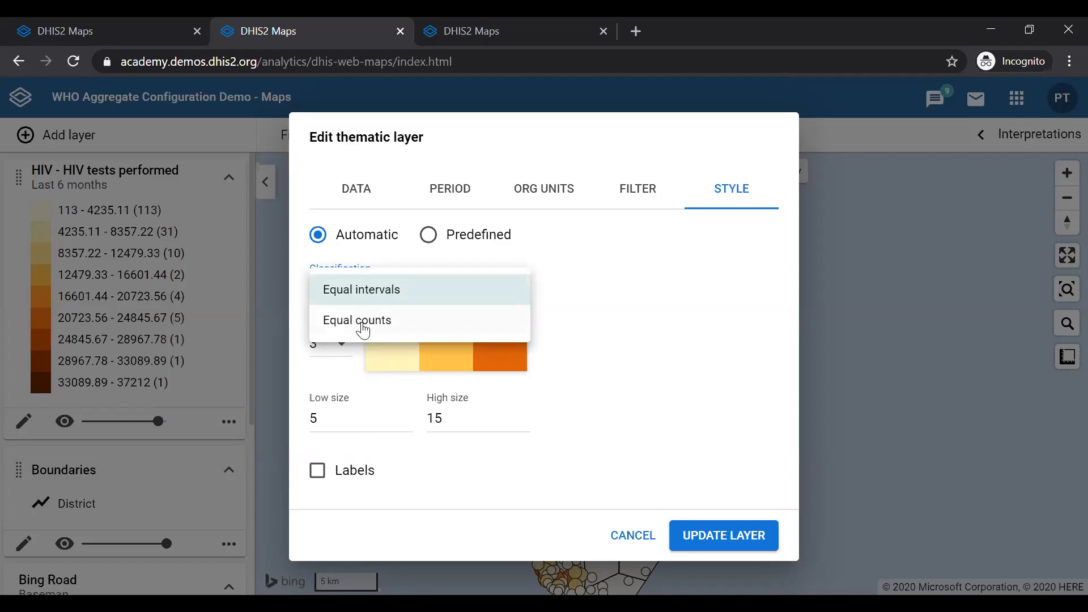
{"action": "left_click", "coordinate": [594, 280]}
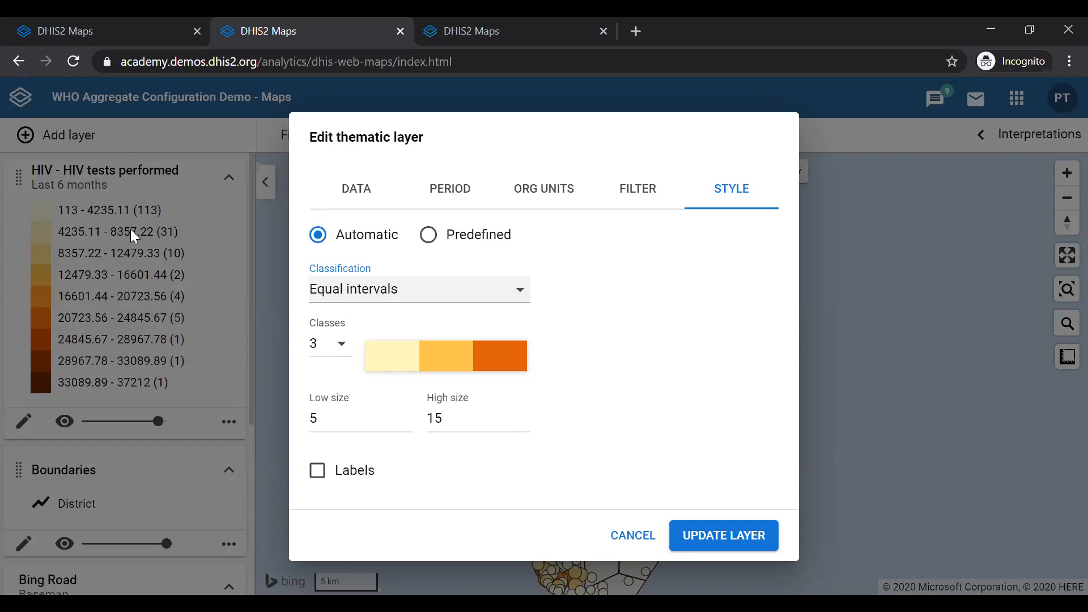
- Change the layer's classification to Equal counts with 9 classes, update it, and inspect a facility on the map
{"action": "left_click", "coordinate": [428, 291]}
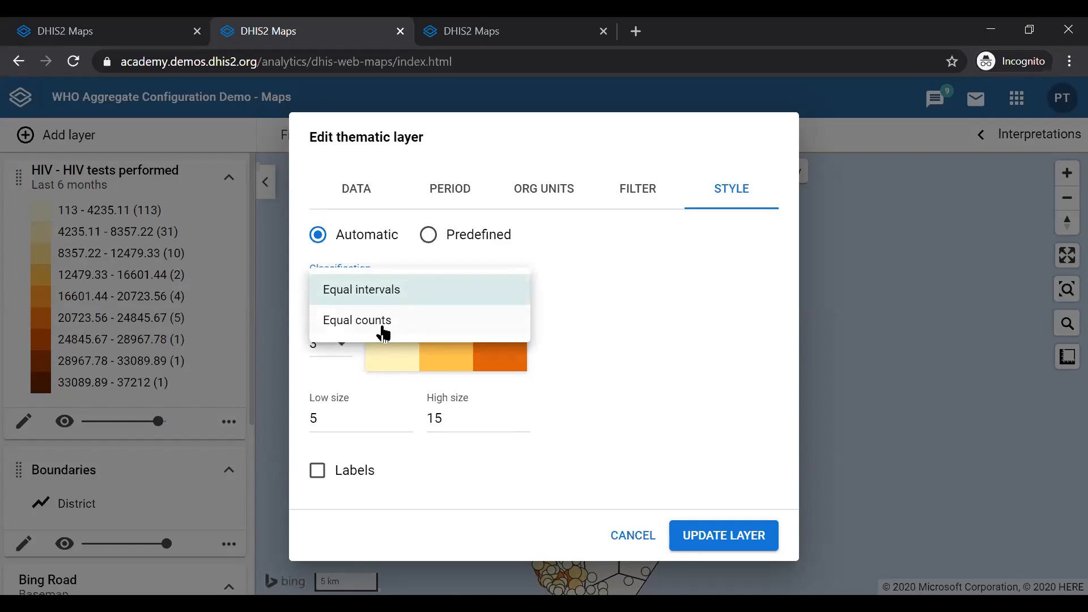
{"action": "left_click", "coordinate": [383, 322]}
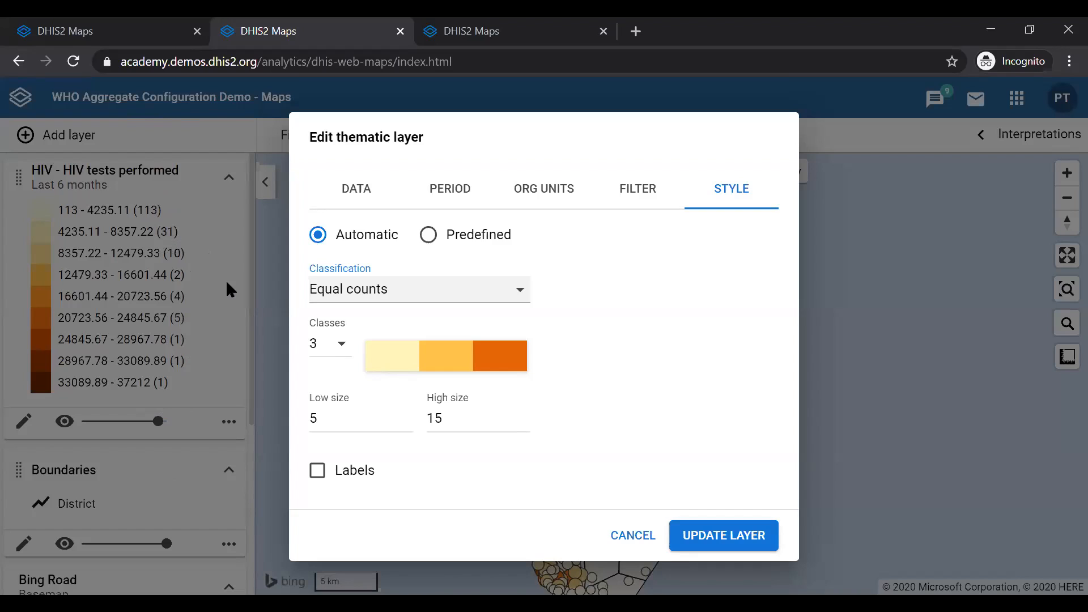
{"action": "left_click", "coordinate": [342, 344]}
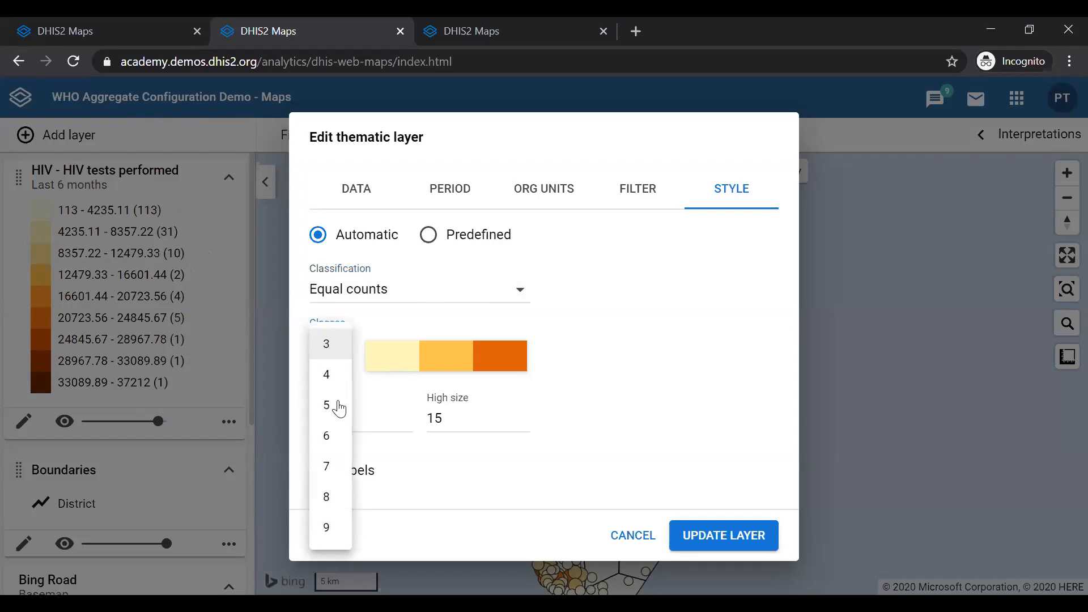
{"action": "left_click", "coordinate": [328, 527]}
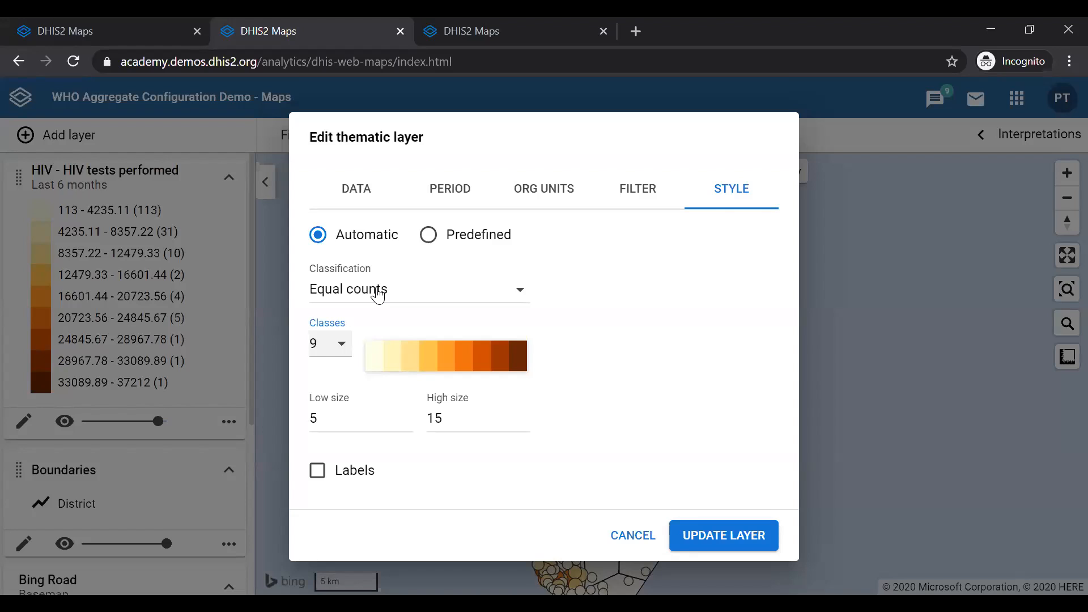
{"action": "left_click", "coordinate": [711, 536]}
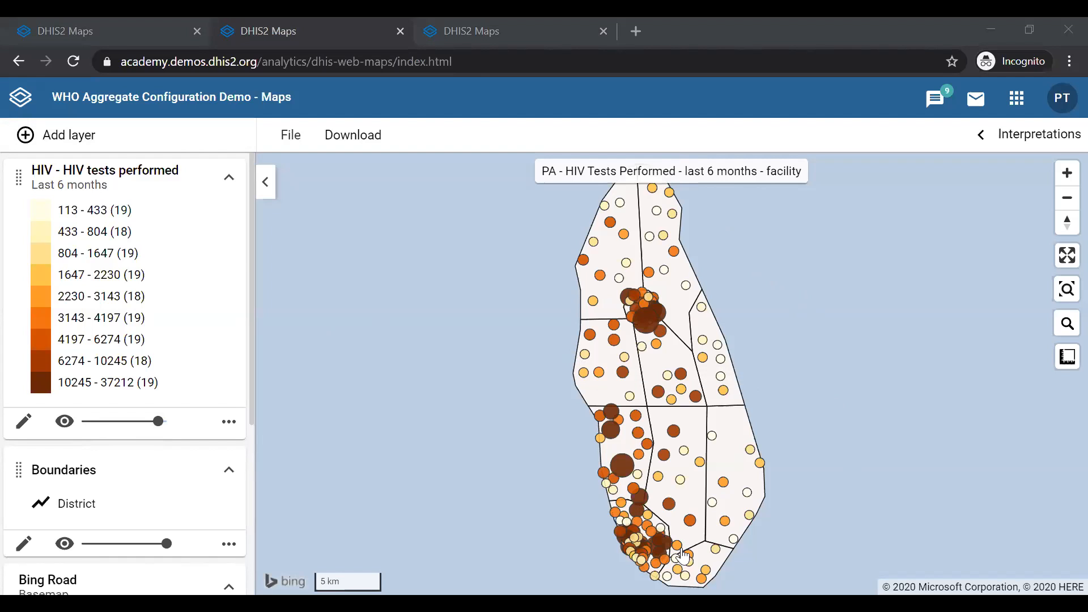
{"action": "mouse_move", "coordinate": [717, 355]}
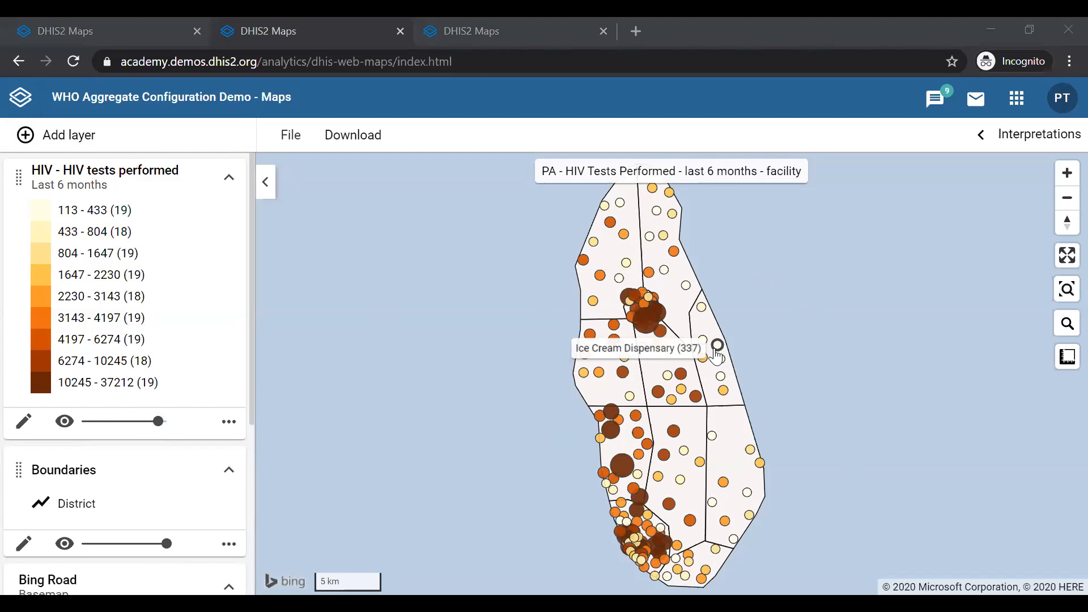